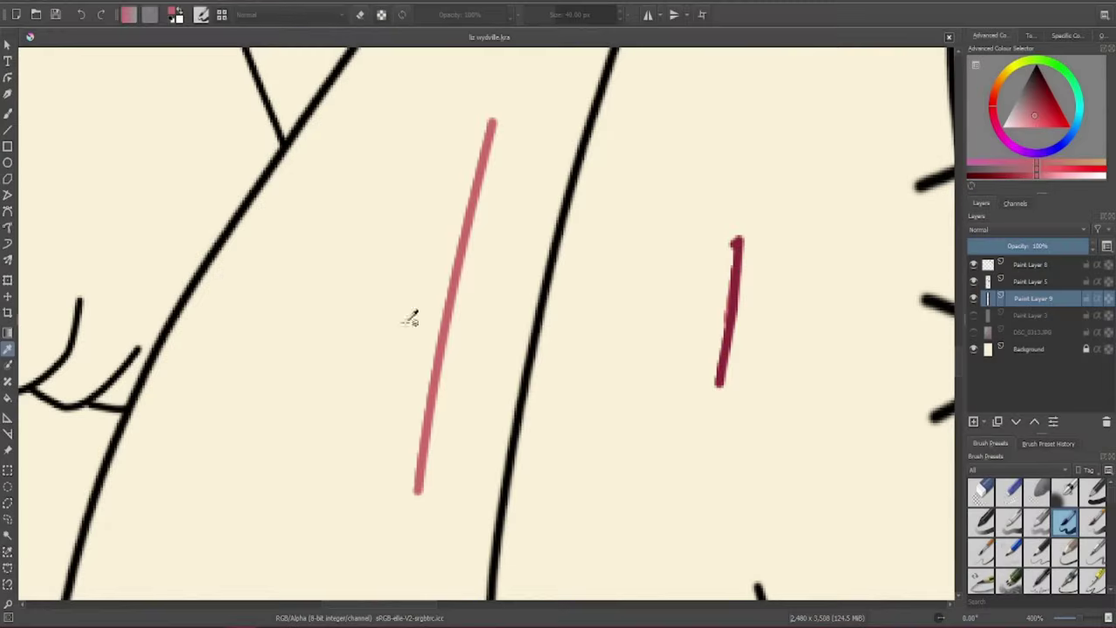
Paint the upper part of the trousers' left outer panel solid pink, right up to the waistband
mouse_move(471, 88)
mouse_down()
mouse_move(299, 187)
mouse_move(162, 337)
mouse_move(486, 511)
mouse_up()
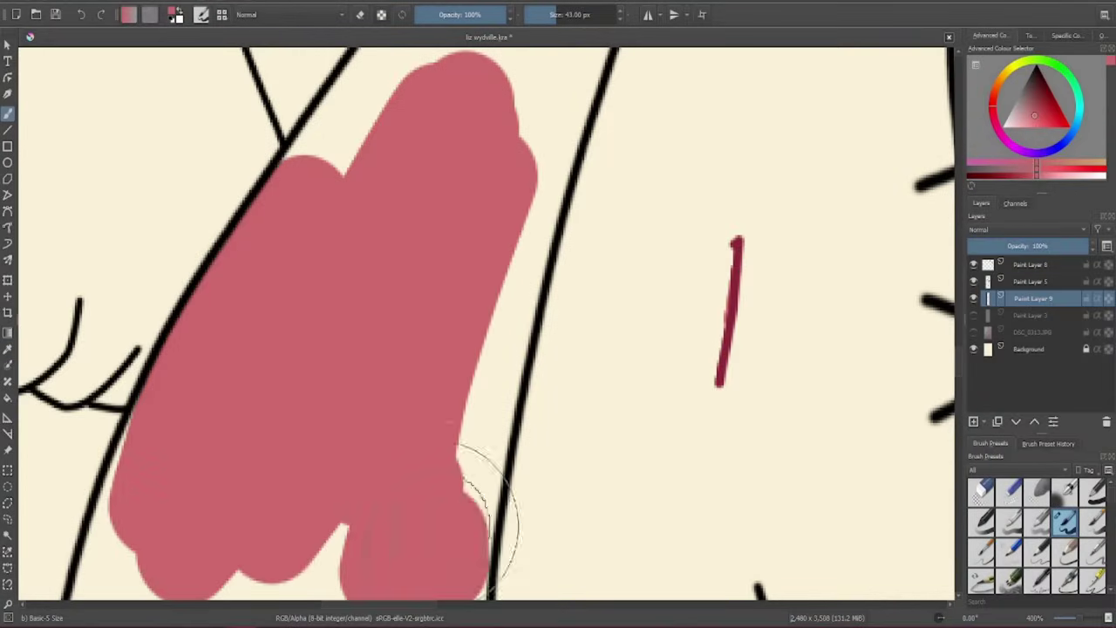
scroll(440, 288, up, 3)
mouse_move(441, 288)
mouse_down()
mouse_move(374, 274)
mouse_move(532, 349)
mouse_move(530, 595)
mouse_up()
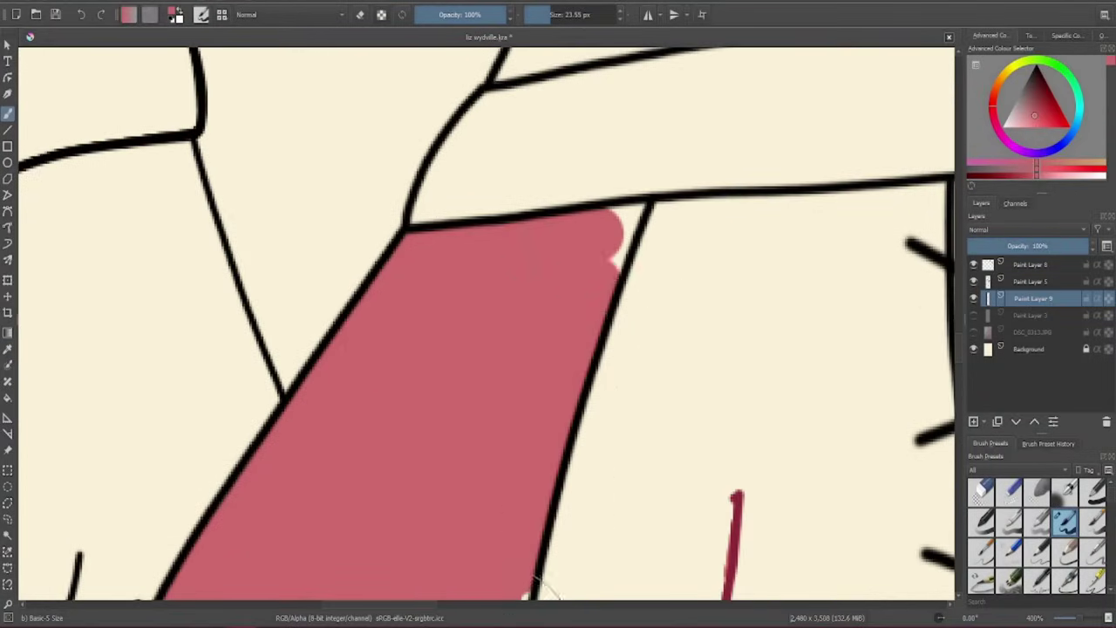
key(e)
scroll(940, 281, down, 5)
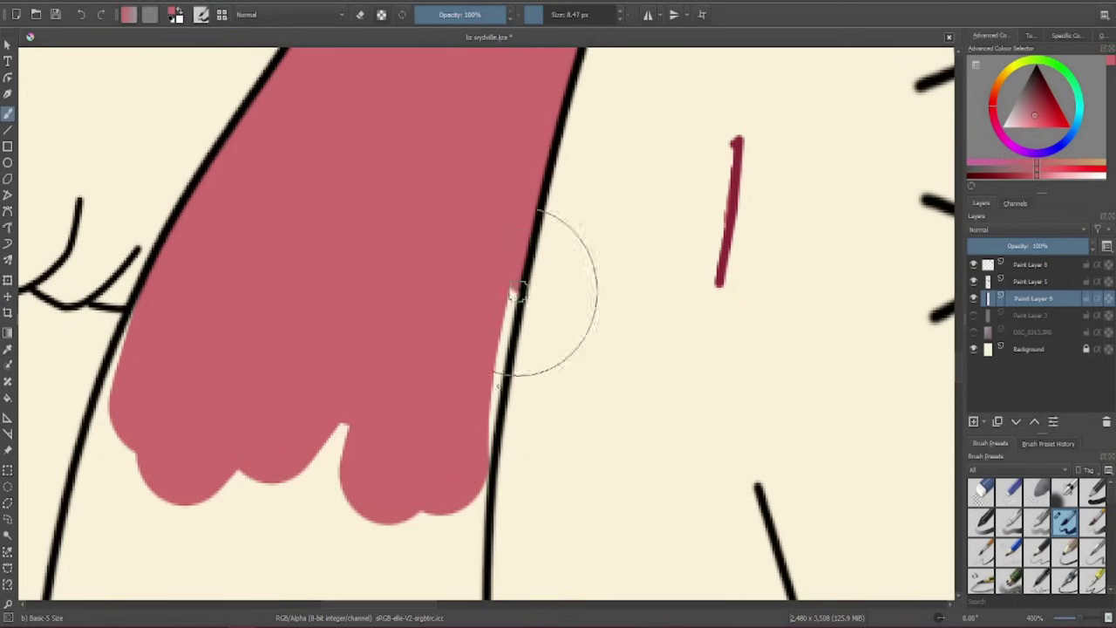
Fill the small triangular trouser panel above the knee hem with pink, using a smaller brush for the corners
key(2)
scroll(187, 312, up, 5)
mouse_move(461, 112)
mouse_down()
mouse_move(523, 485)
mouse_move(187, 515)
mouse_move(280, 419)
mouse_move(524, 349)
mouse_up()
click(534, 19)
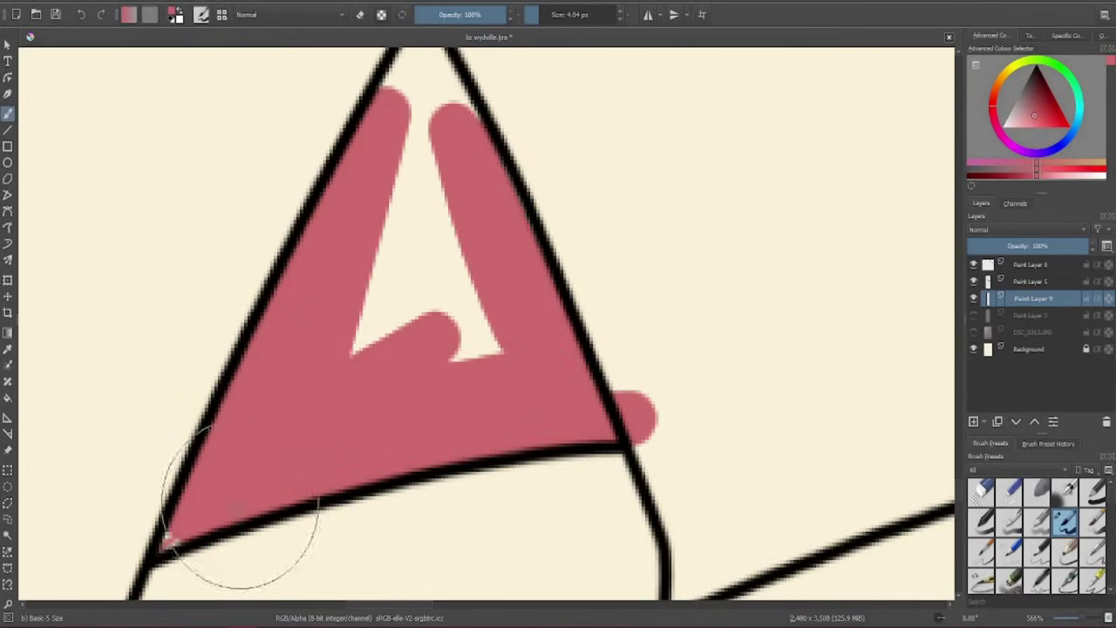
drag(411, 162, 369, 349)
Fill the lower part of the left outer trouser panel with pink along the knee hem and up the leg
scroll(424, 323, up, 3)
scroll(402, 512, down, 5)
scroll(402, 512, up, 2)
drag(397, 469, 314, 519)
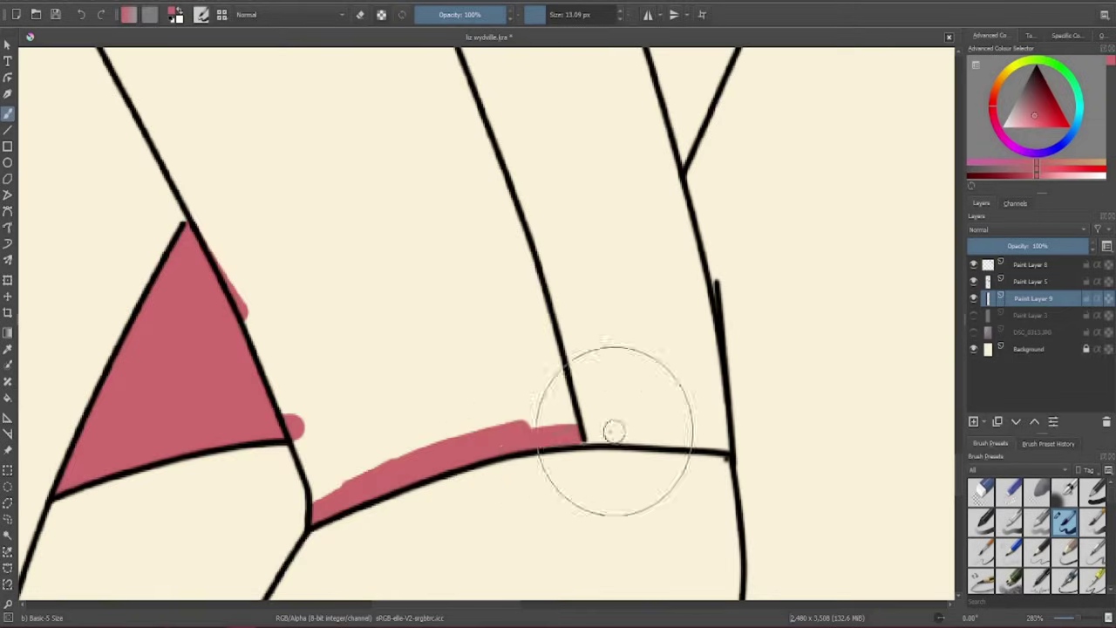
mouse_move(349, 87)
mouse_down()
mouse_move(369, 332)
mouse_move(420, 407)
mouse_up()
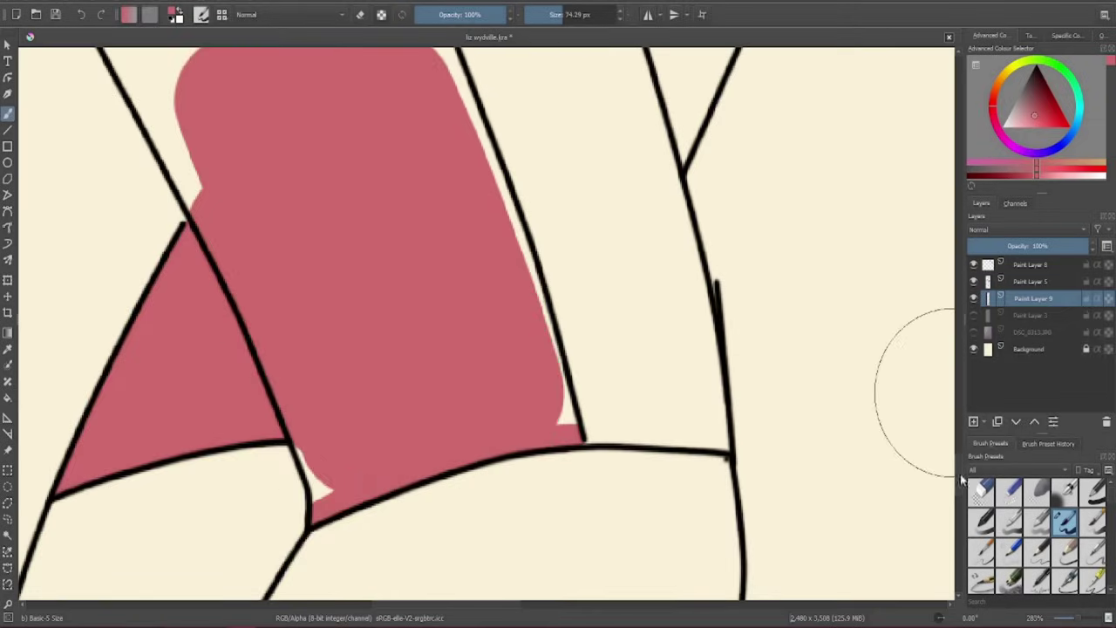
mouse_move(962, 478)
mouse_down()
mouse_move(174, 100)
mouse_move(593, 523)
mouse_move(249, 95)
mouse_move(353, 87)
mouse_up()
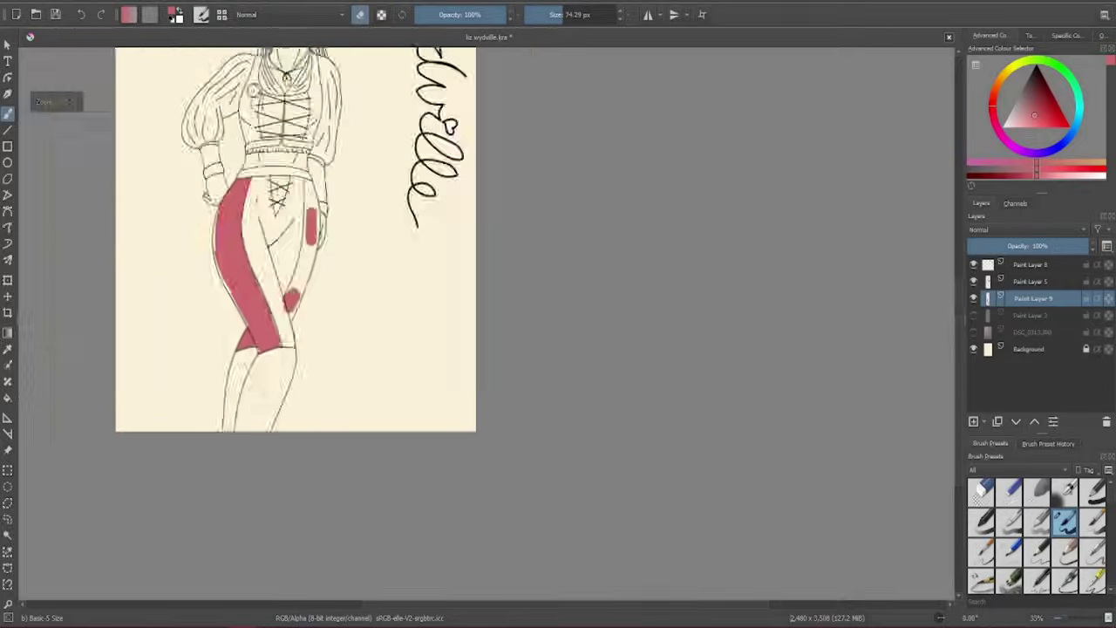
Block in pink down the middle of the bodice's left side panel
scroll(342, 118, up, 8)
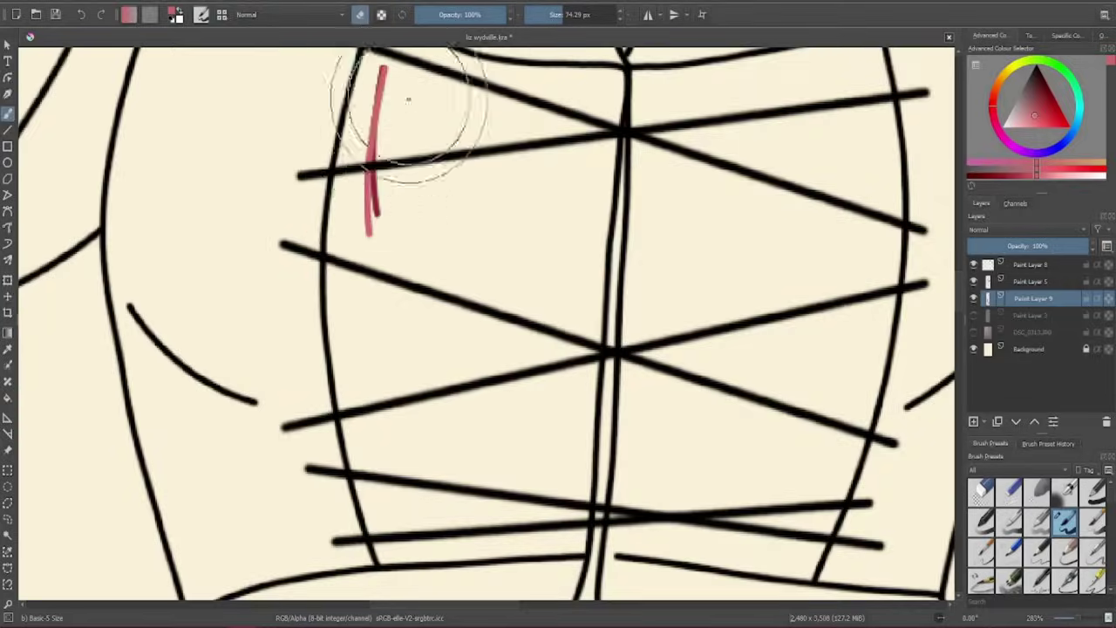
drag(237, 87, 174, 523)
scroll(262, 305, down, 6)
scroll(261, 305, down, 4)
scroll(261, 535, up, 12)
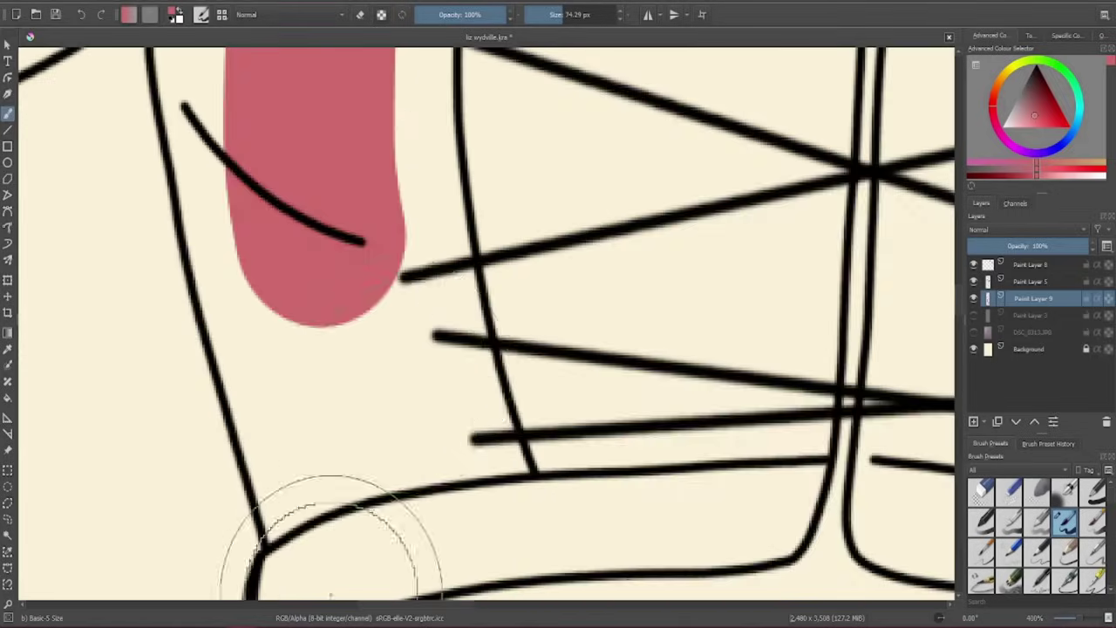
scroll(262, 535, down, 2)
Paint the bodice's left shoulder strap pink from the shoulder seam downward, following both outlines with a small brush
scroll(441, 140, up, 5)
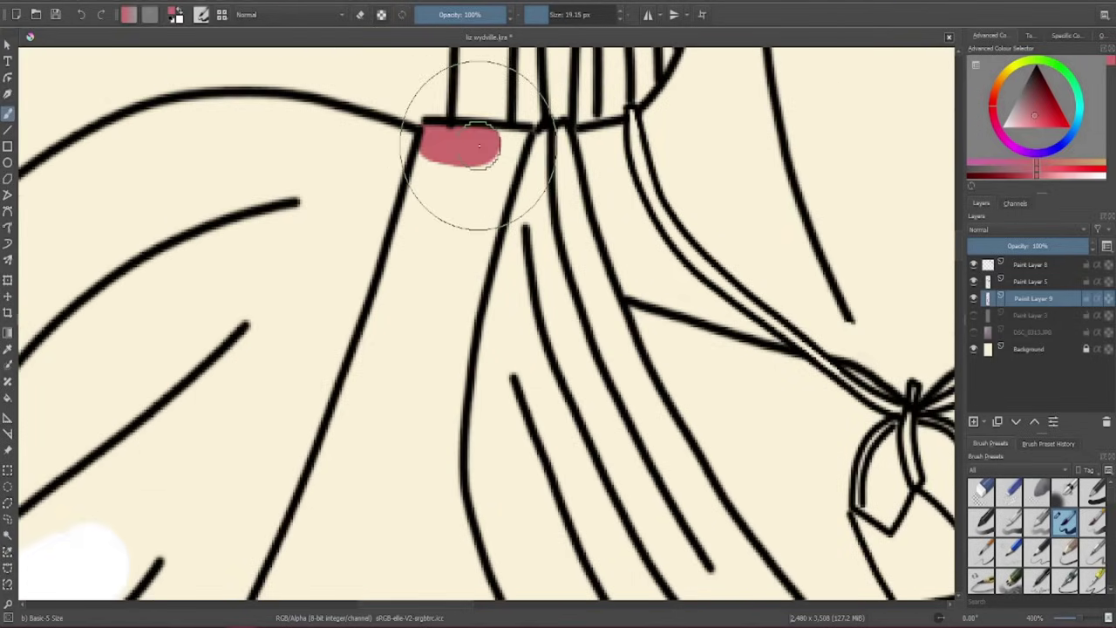
drag(418, 136, 301, 537)
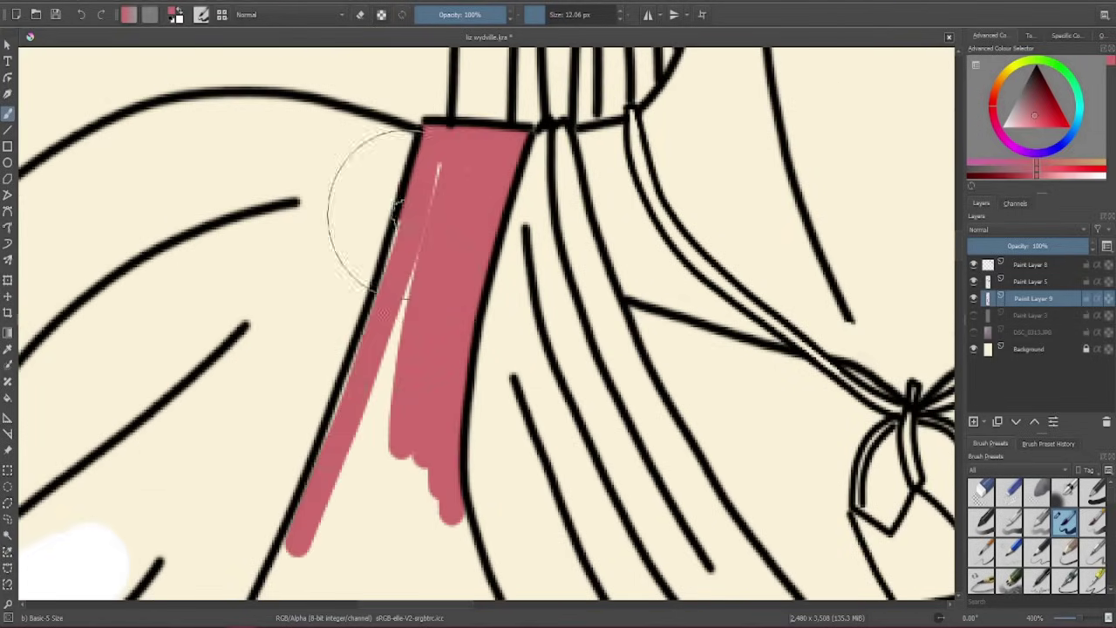
drag(384, 140, 340, 537)
drag(384, 261, 379, 533)
Fill the rest of the bodice's left side panel with pink along its hem, inner edge and neckline curve
scroll(333, 175, down, 3)
scroll(297, 253, down, 5)
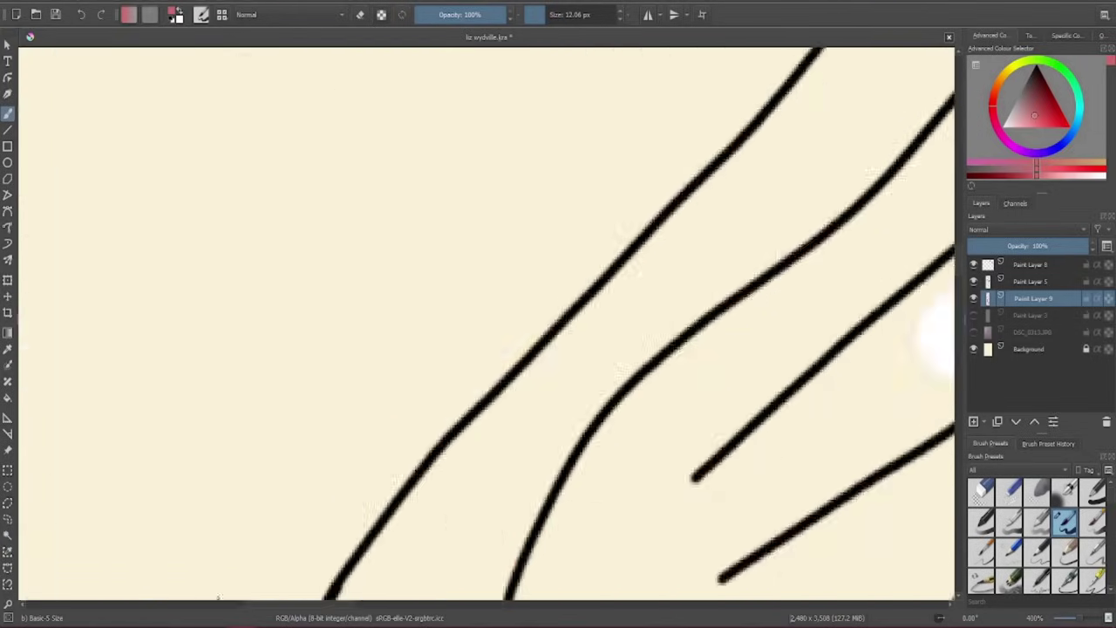
drag(292, 532, 445, 478)
drag(415, 152, 416, 275)
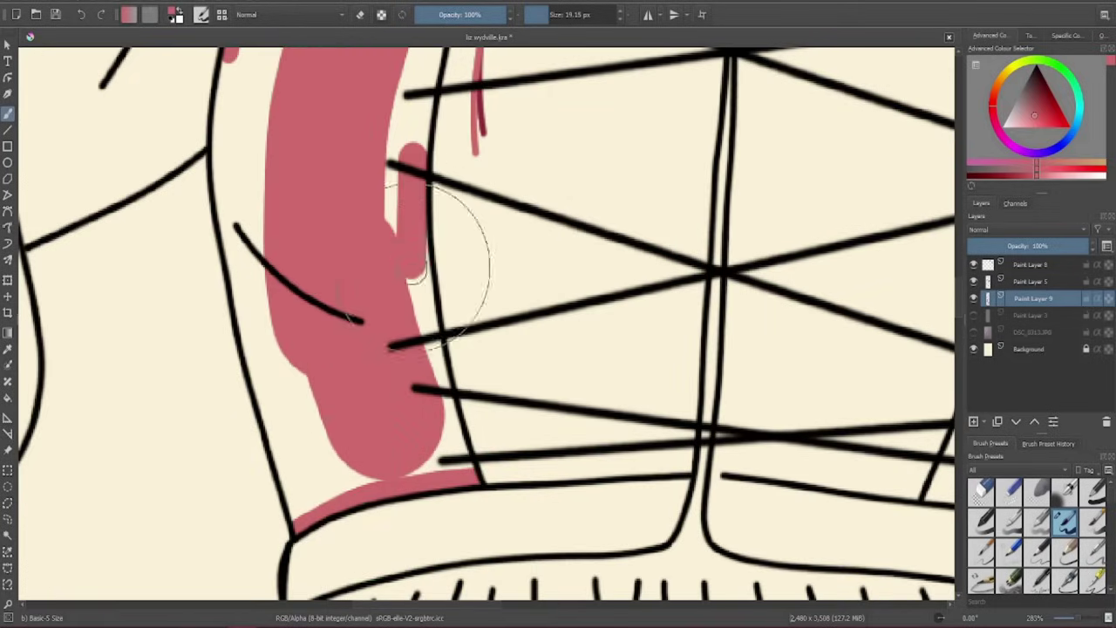
mouse_move(344, 483)
mouse_down()
mouse_move(252, 314)
mouse_move(304, 504)
mouse_move(299, 357)
mouse_move(262, 152)
mouse_move(228, 109)
mouse_move(236, 252)
mouse_move(269, 210)
mouse_move(426, 96)
mouse_move(451, 199)
mouse_move(248, 349)
mouse_up()
scroll(880, 244, up, 3)
scroll(916, 375, up, 3)
drag(427, 279, 464, 353)
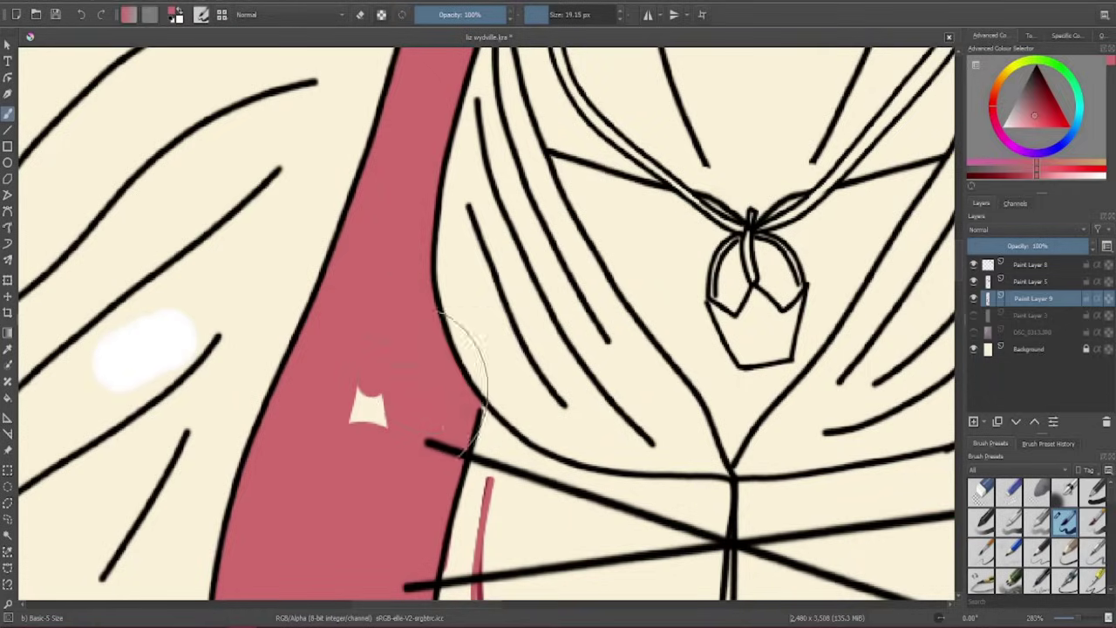
Paint the lower part of the bodice's right side panel pink, starting from the hem
scroll(462, 376, down, 5)
scroll(486, 392, up, 5)
drag(421, 423, 527, 426)
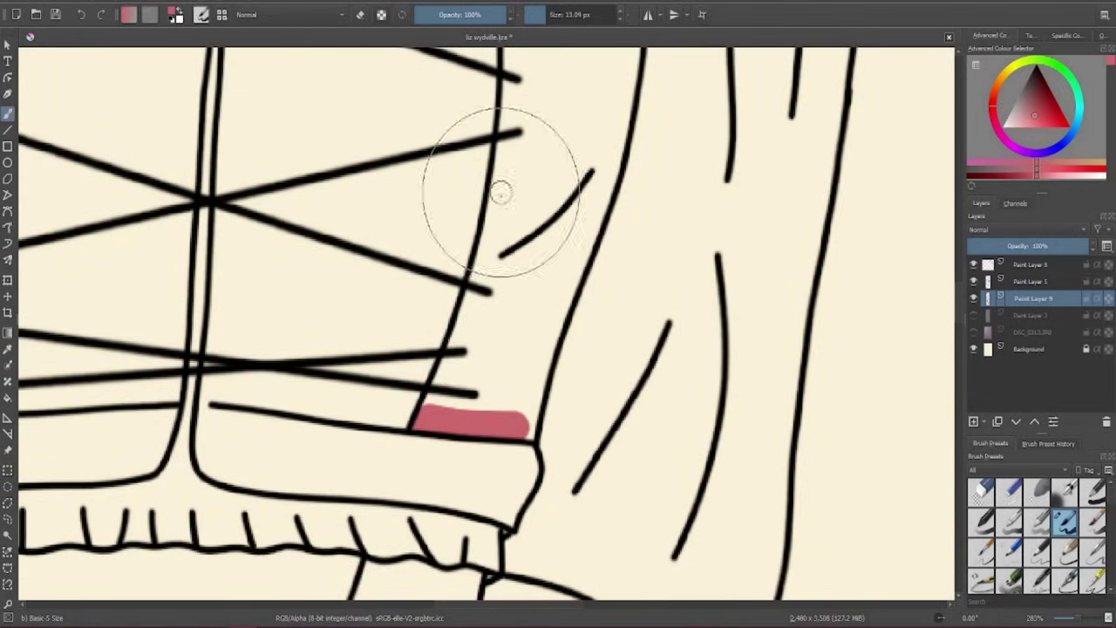
mouse_move(500, 192)
mouse_down()
mouse_move(504, 252)
mouse_move(599, 149)
mouse_move(503, 404)
mouse_move(524, 188)
mouse_up()
scroll(497, 349, up, 4)
mouse_move(488, 279)
mouse_down()
mouse_move(486, 219)
mouse_move(591, 132)
mouse_move(610, 430)
mouse_up()
Extend the pink fill through the top of the bodice's right side panel and its shoulder strap
scroll(521, 325, up, 3)
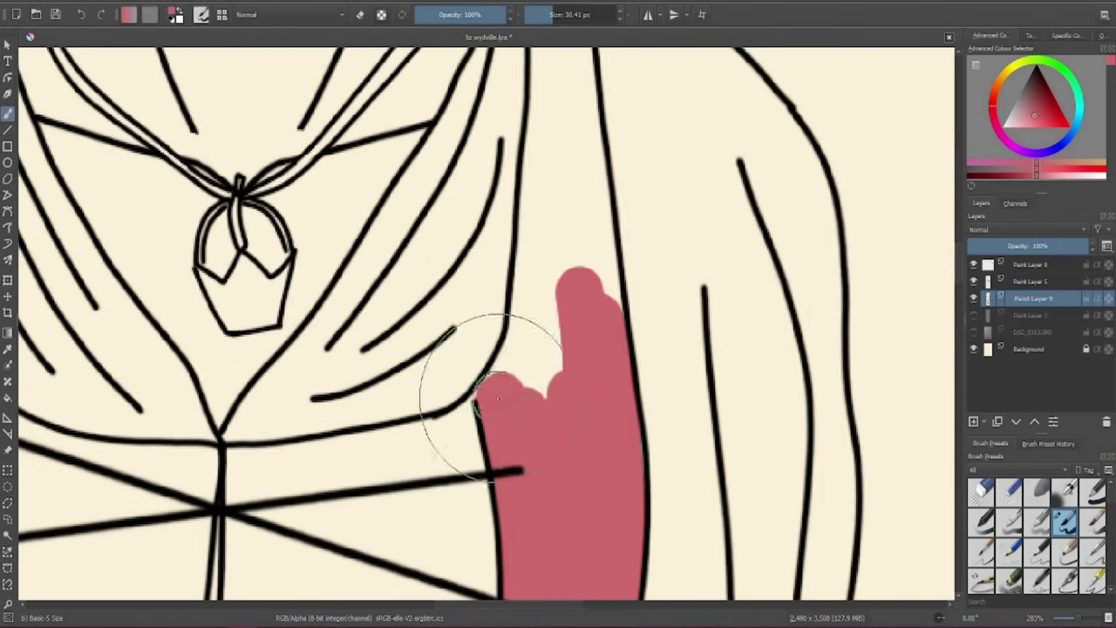
mouse_move(494, 379)
mouse_down()
mouse_move(540, 253)
mouse_move(589, 192)
mouse_up()
scroll(619, 443, down, 5)
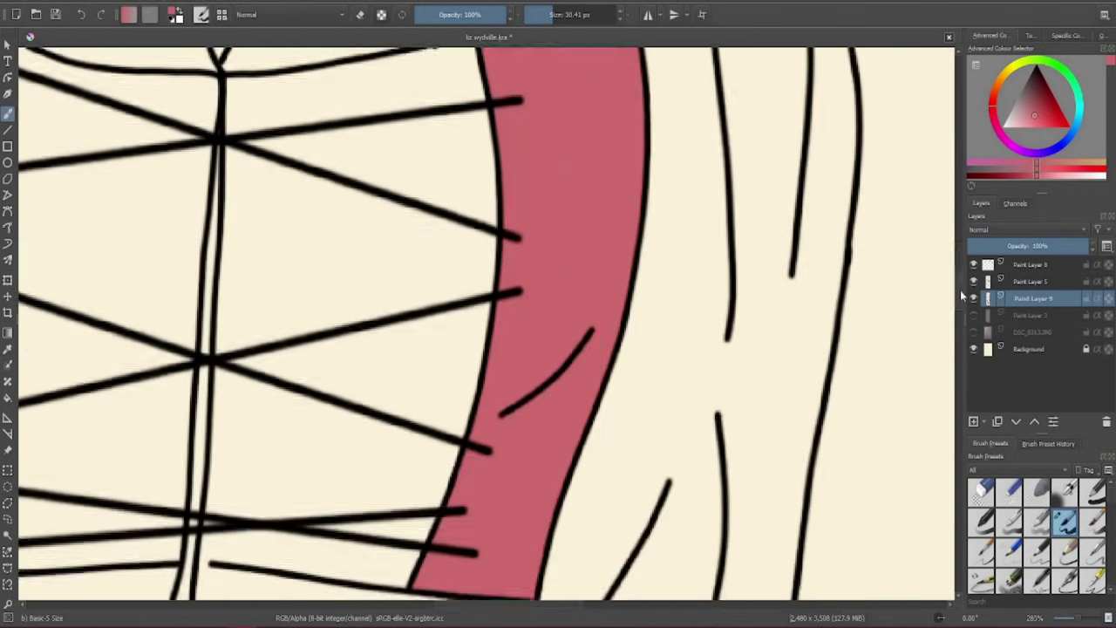
scroll(618, 443, up, 7)
mouse_move(549, 279)
mouse_down()
mouse_move(544, 115)
mouse_move(577, 129)
mouse_move(565, 175)
mouse_up()
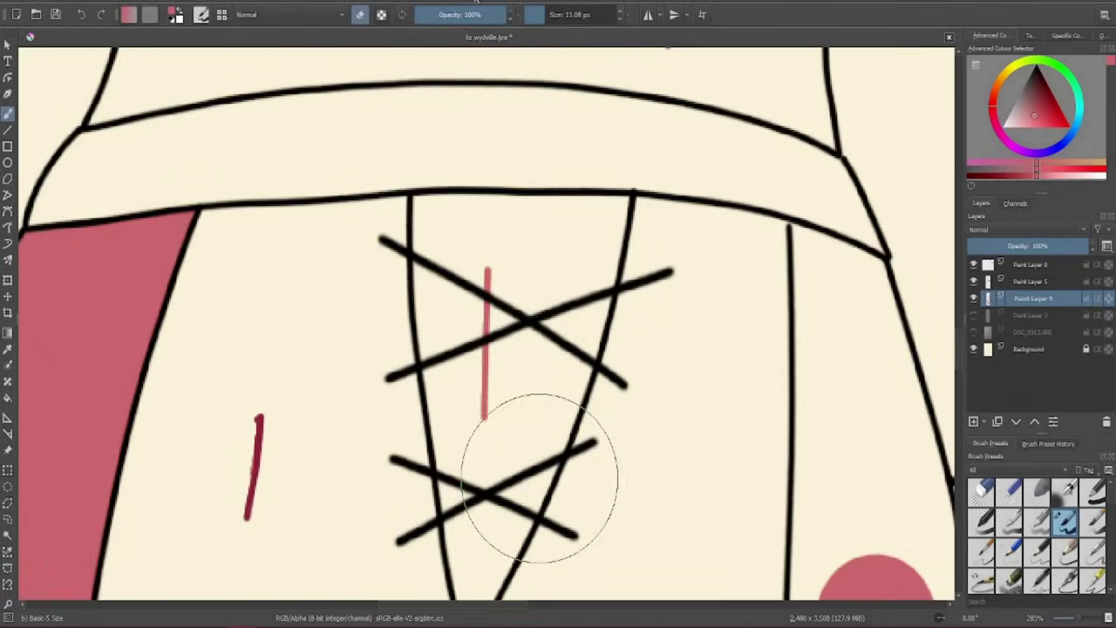
Fill the laced V-shaped insert at the front of the trousers with pink
mouse_move(486, 423)
mouse_down()
mouse_move(484, 249)
mouse_move(436, 186)
mouse_move(523, 498)
mouse_move(605, 230)
mouse_move(622, 219)
mouse_up()
scroll(397, 219, down, 3)
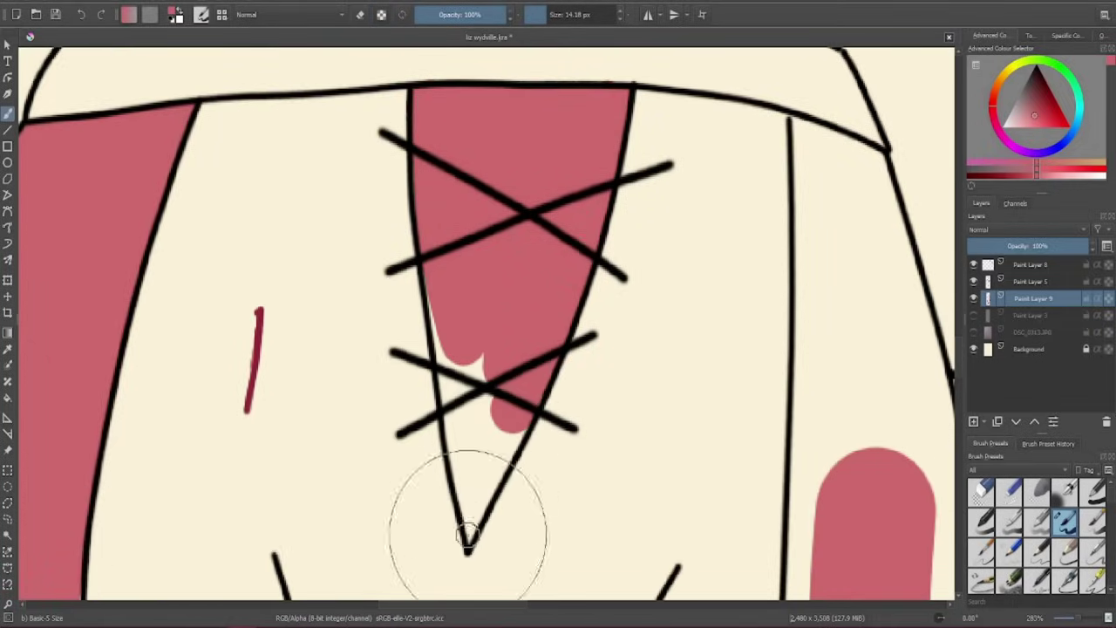
drag(466, 523, 465, 412)
Fill the trousers' right outer panel with pink from the waistband down to its pointed end at the knee
mouse_move(900, 260)
mouse_down()
mouse_move(850, 148)
mouse_move(485, 145)
mouse_up()
mouse_move(432, 77)
mouse_down()
mouse_move(428, 146)
mouse_move(585, 467)
mouse_move(553, 242)
mouse_up()
drag(527, 196, 410, 361)
scroll(822, 386, down, 10)
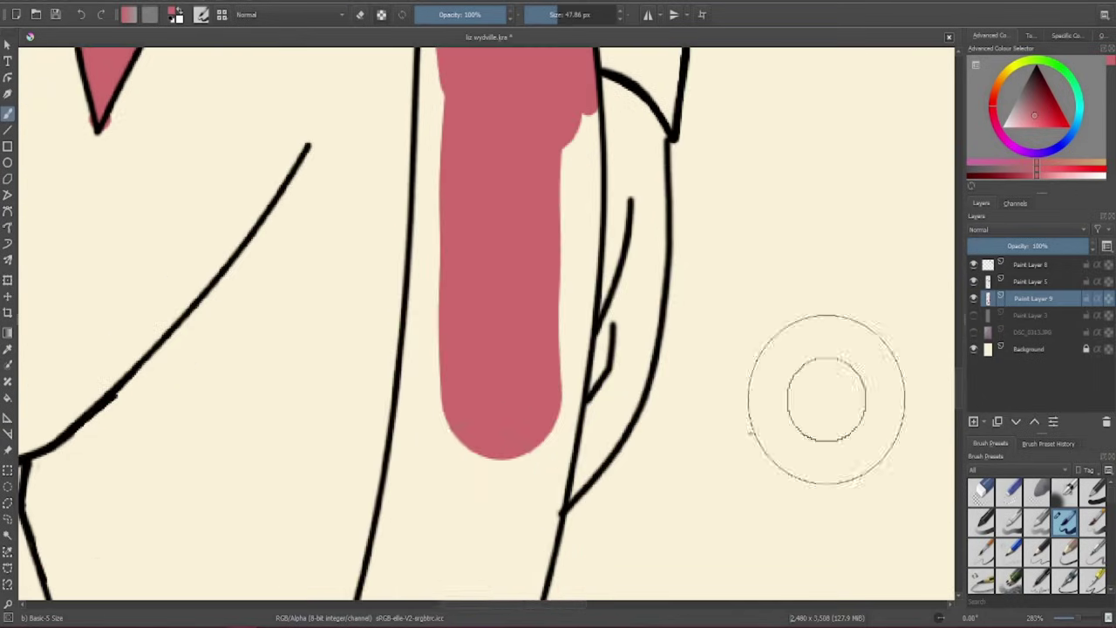
drag(471, 558, 599, 187)
scroll(342, 279, down, 5)
scroll(342, 279, up, 4)
mouse_move(485, 200)
mouse_down()
mouse_move(439, 229)
mouse_move(338, 510)
mouse_up()
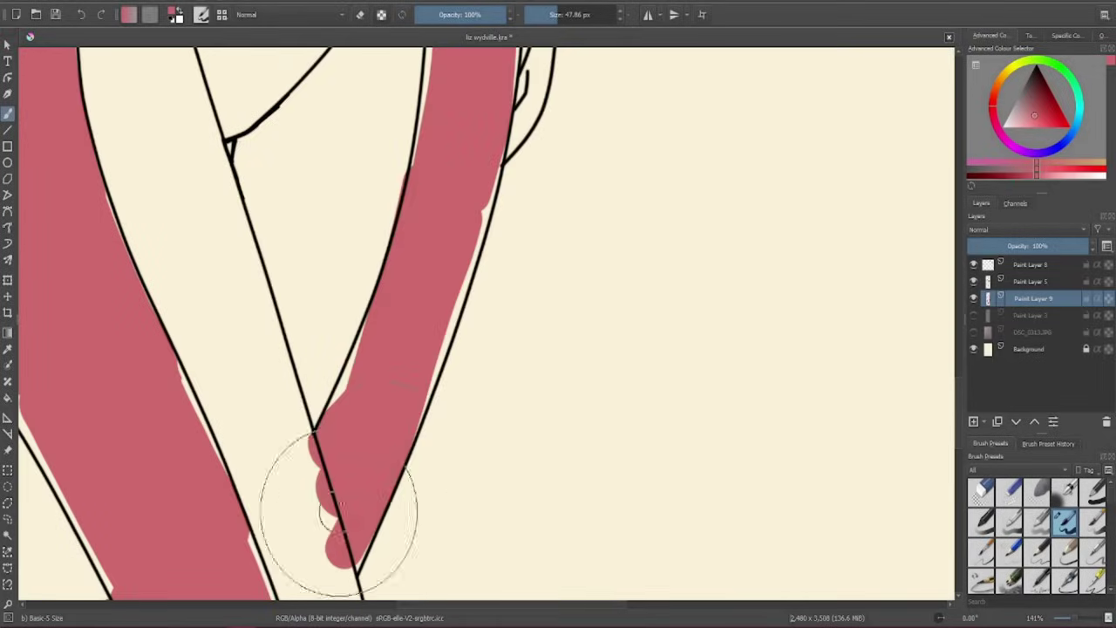
Cover the gaps between the pink fill and the inner outline of the left outer trouser panel
scroll(367, 344, down, 3)
scroll(288, 476, up, 5)
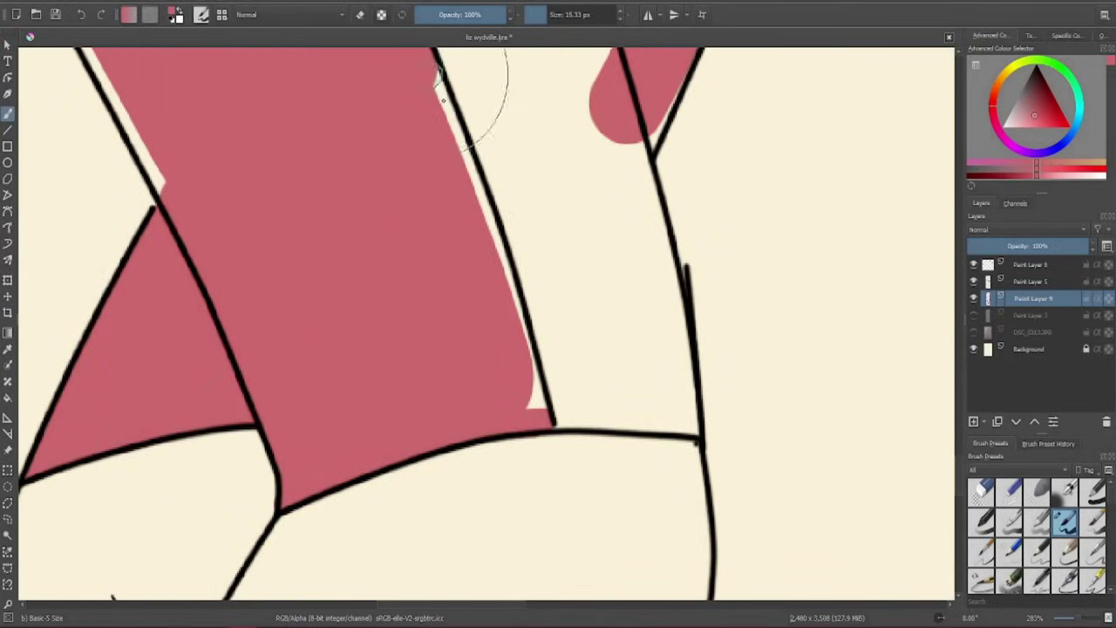
mouse_move(522, 248)
mouse_down()
mouse_move(535, 262)
mouse_move(533, 384)
mouse_up()
scroll(496, 198, down, 2)
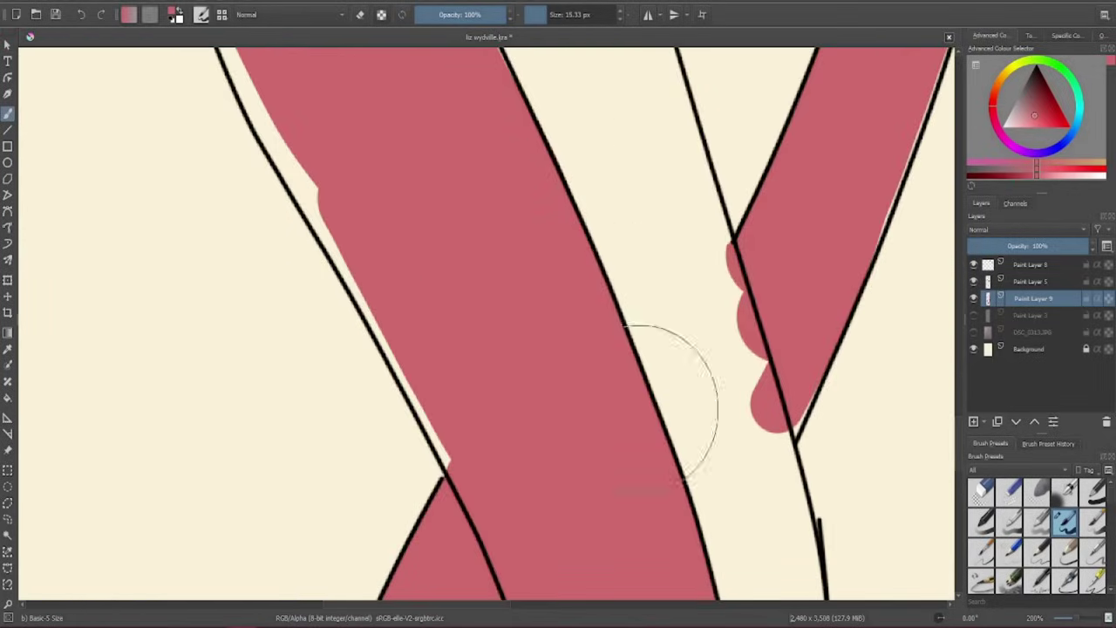
Paint the trousers' inner front panel dark crimson around the laced insert and down between the pink side panels
scroll(480, 118, up, 3)
scroll(305, 429, up, 2)
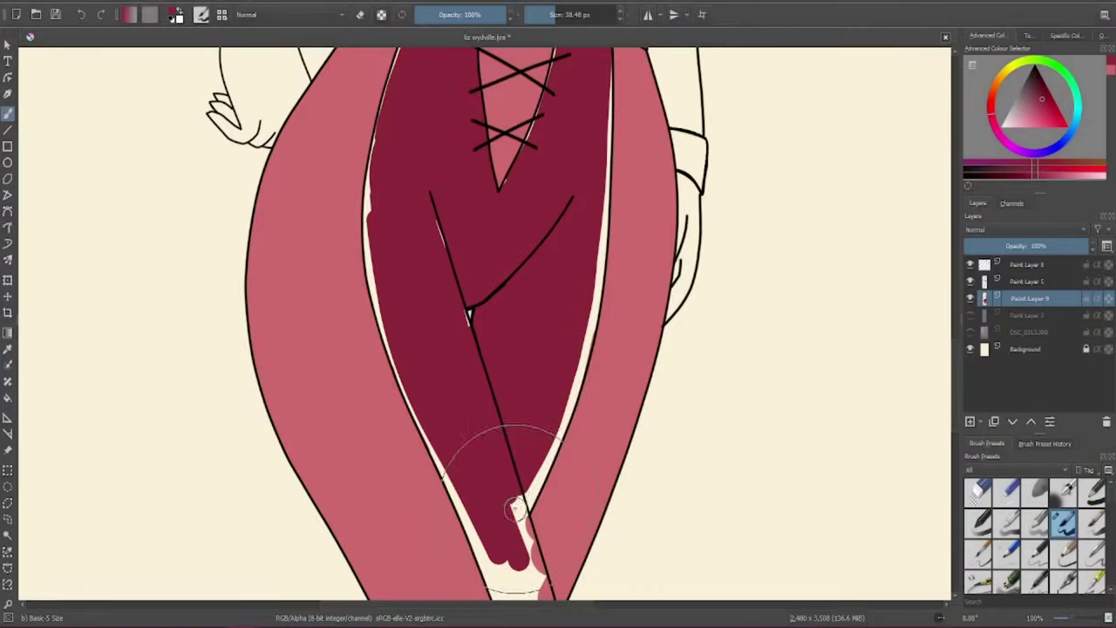
scroll(546, 342, down, 3)
scroll(546, 342, up, 3)
mouse_move(473, 424)
mouse_down()
mouse_move(429, 194)
mouse_move(449, 311)
mouse_up()
Block in the two laced front panels of the bodice with dark crimson
scroll(448, 312, down, 3)
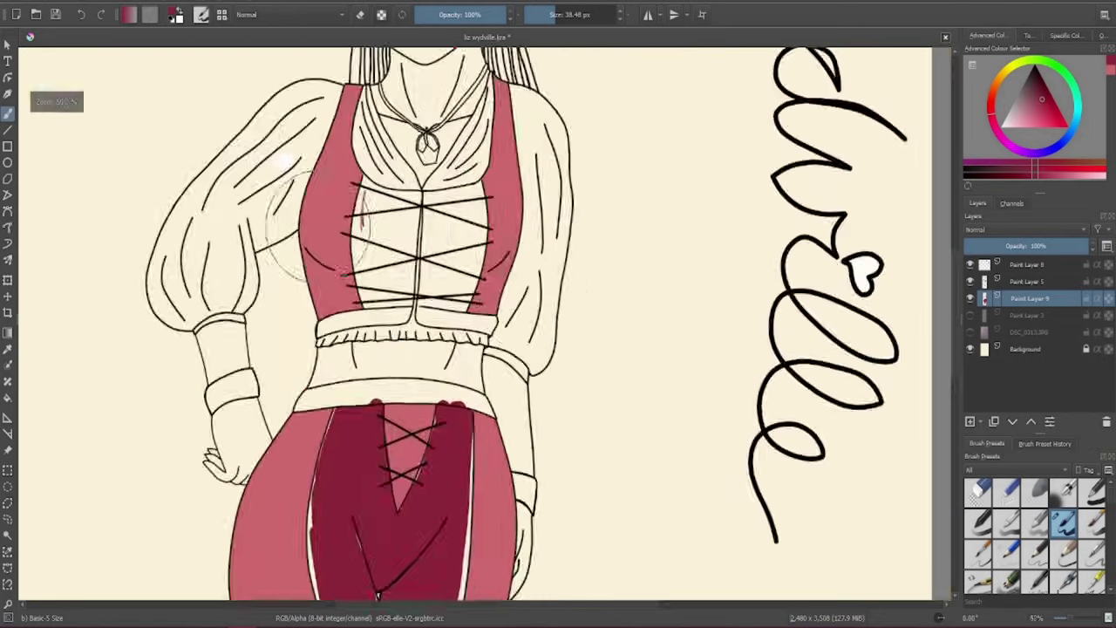
scroll(327, 270, up, 4)
mouse_move(336, 506)
mouse_down()
mouse_move(327, 270)
mouse_move(411, 224)
mouse_move(374, 469)
mouse_move(529, 274)
mouse_move(573, 528)
mouse_up()
key(ctrl+z)
mouse_move(610, 453)
mouse_down()
mouse_move(648, 287)
mouse_move(540, 514)
mouse_up()
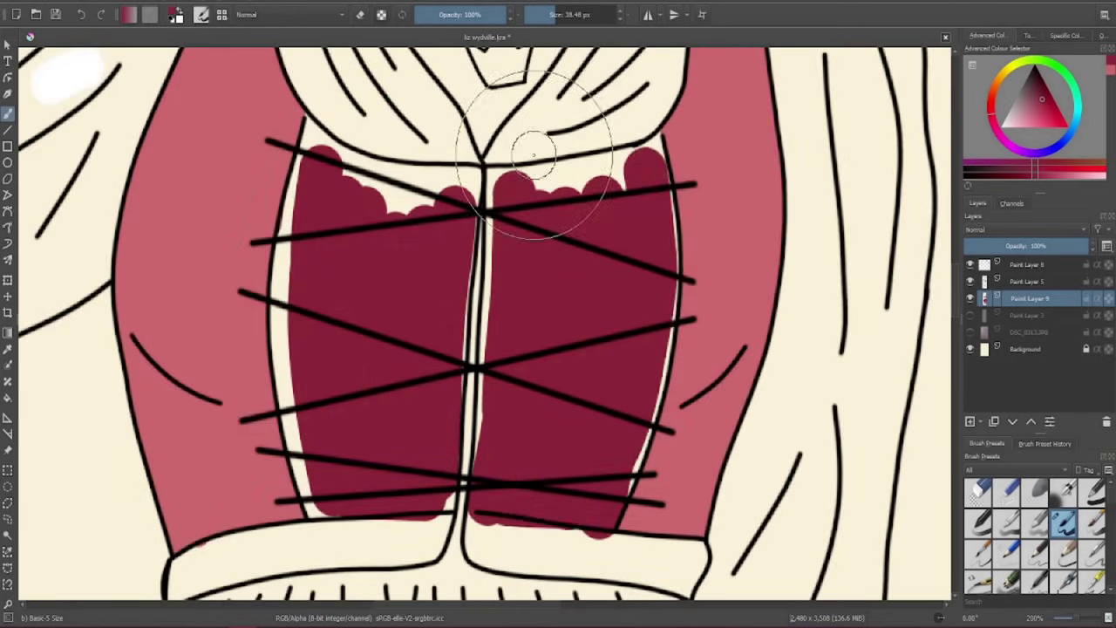
Extend the dark crimson of the inner trouser panel down the leg to the knee hem
scroll(552, 288, up, 2)
mouse_move(553, 287)
mouse_down()
mouse_move(398, 424)
mouse_move(502, 225)
mouse_move(543, 477)
mouse_move(485, 165)
mouse_move(493, 186)
mouse_move(465, 98)
mouse_up()
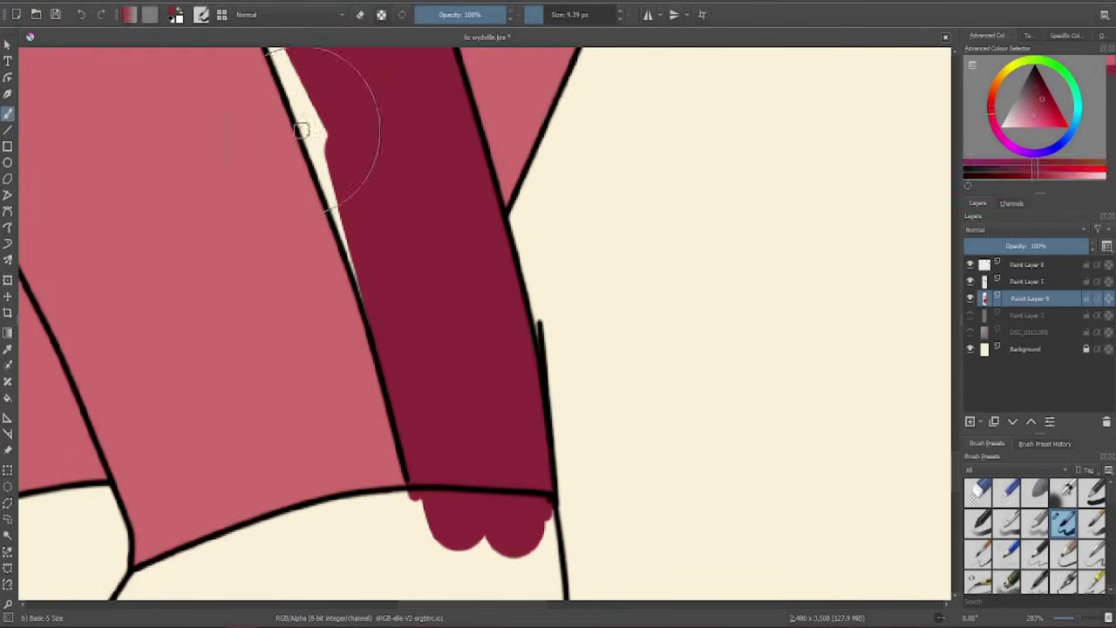
mouse_move(337, 112)
mouse_down()
mouse_move(323, 148)
mouse_move(379, 304)
mouse_move(654, 257)
mouse_up()
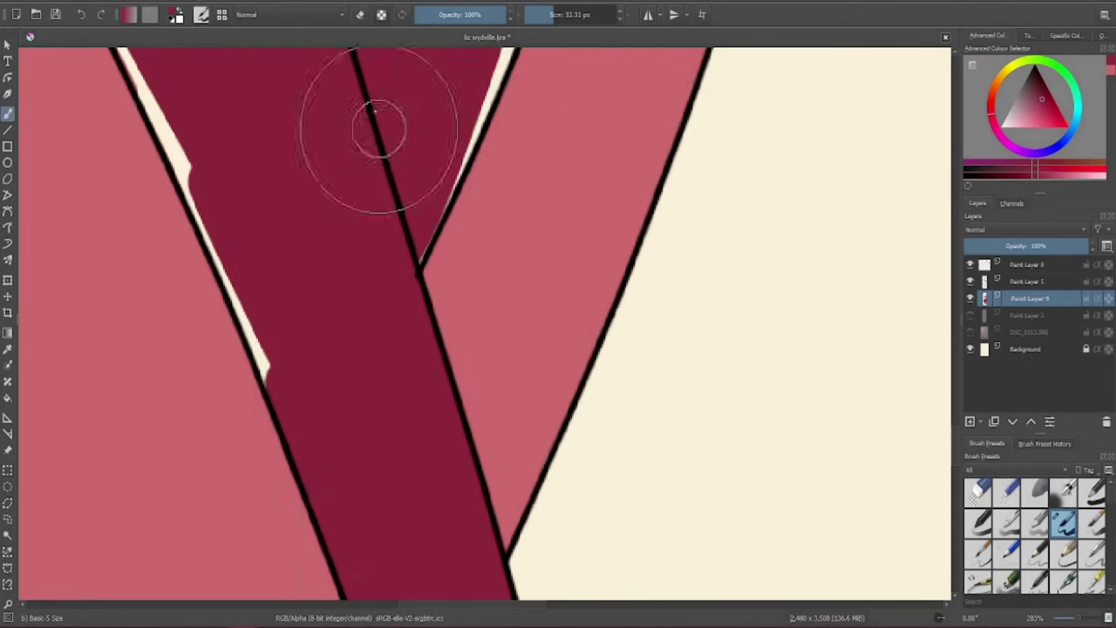
Cover the gaps along both outlines of the inner trouser panel with dark crimson, using a smaller brush
scroll(166, 92, down, 4)
scroll(361, 187, up, 2)
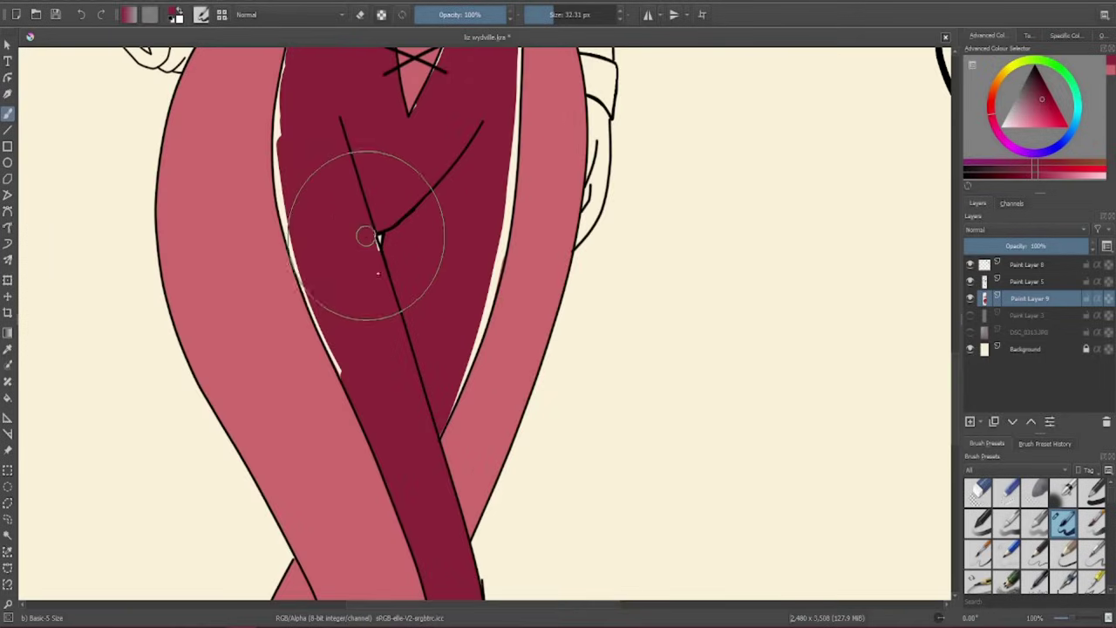
scroll(467, 383, up, 3)
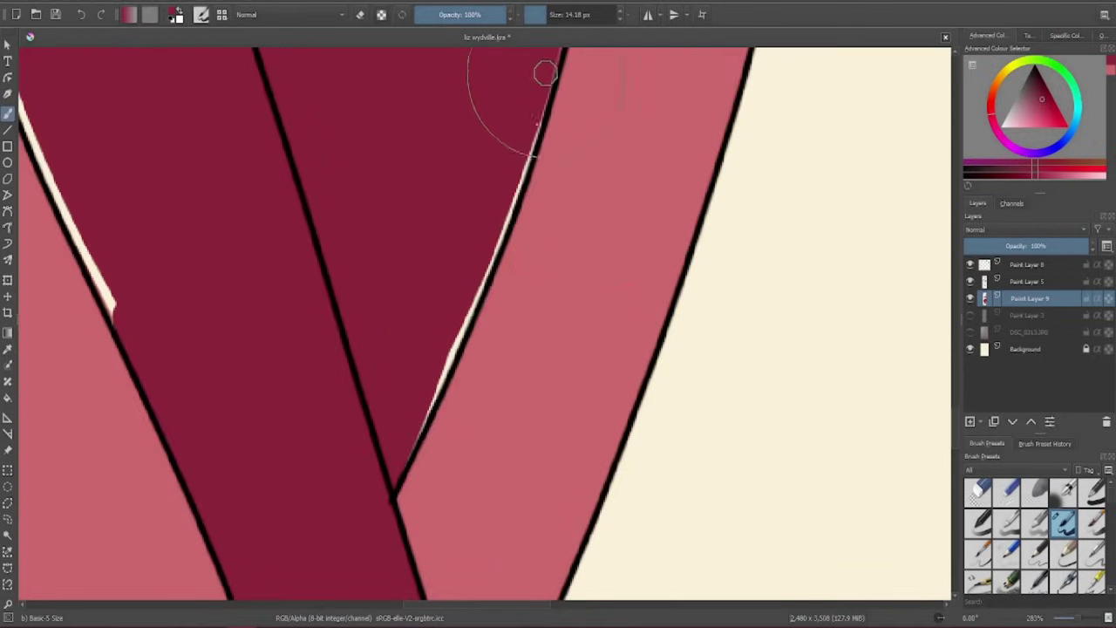
drag(89, 258, 419, 262)
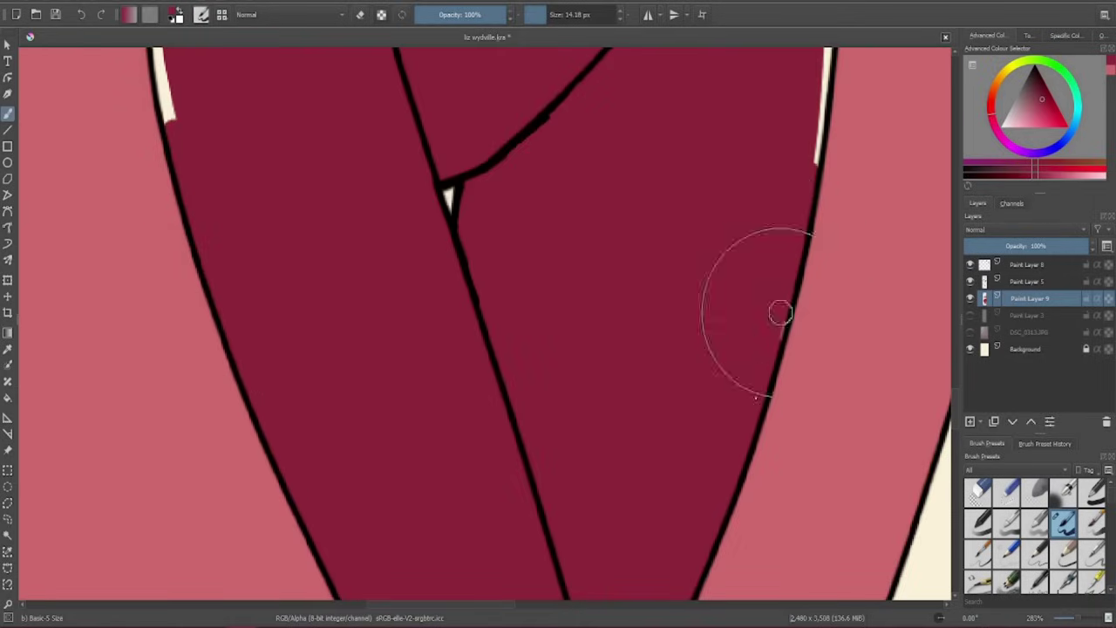
scroll(182, 394, up, 3)
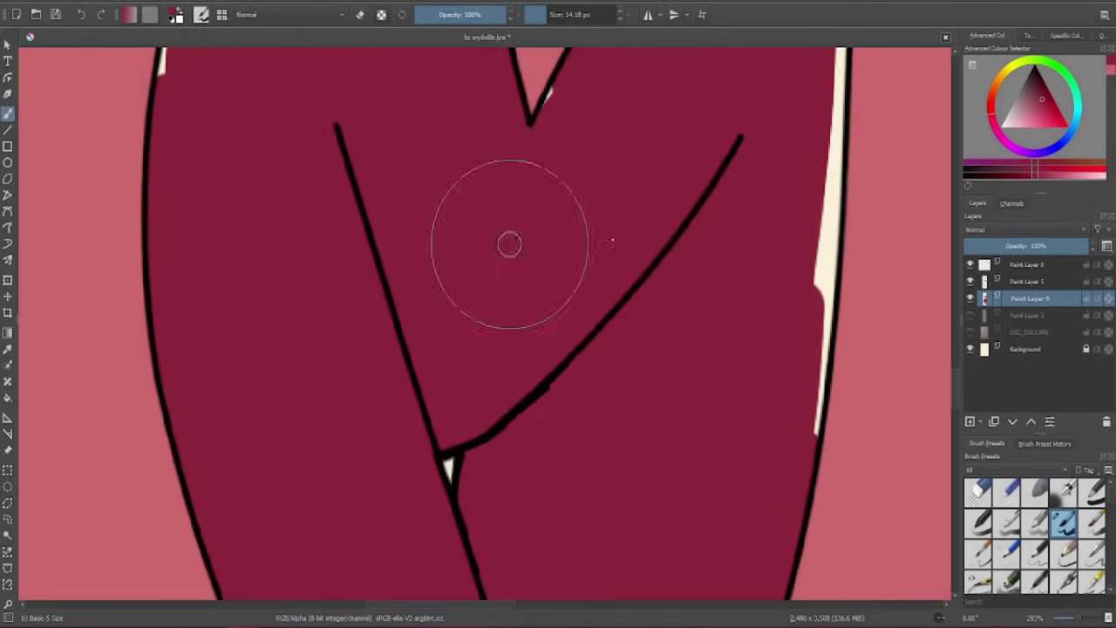
Fill the gaps beside the laced insert and the right outer panel near the waistband with dark crimson
scroll(253, 165, up, 4)
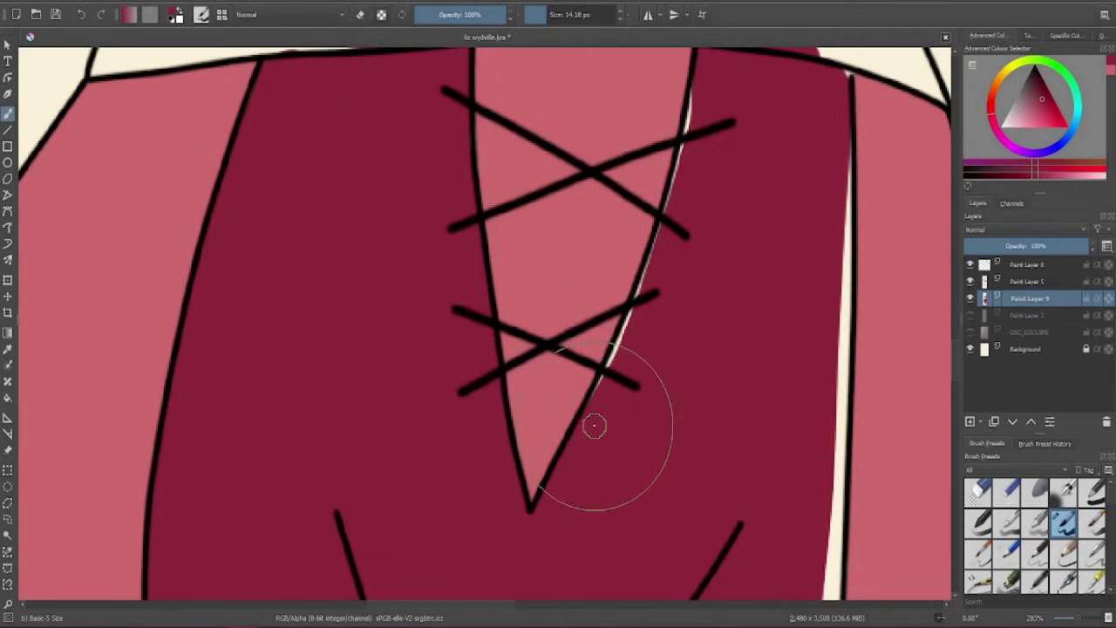
mouse_move(631, 330)
mouse_down()
mouse_move(702, 84)
mouse_move(684, 168)
mouse_up()
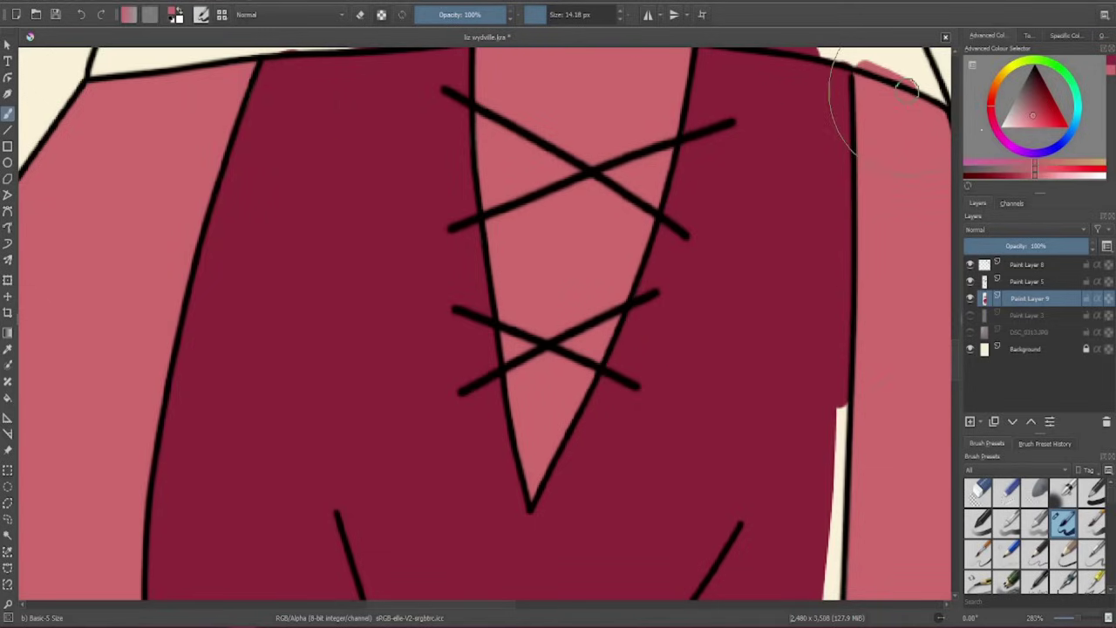
scroll(873, 218, down, 3)
scroll(499, 316, up, 4)
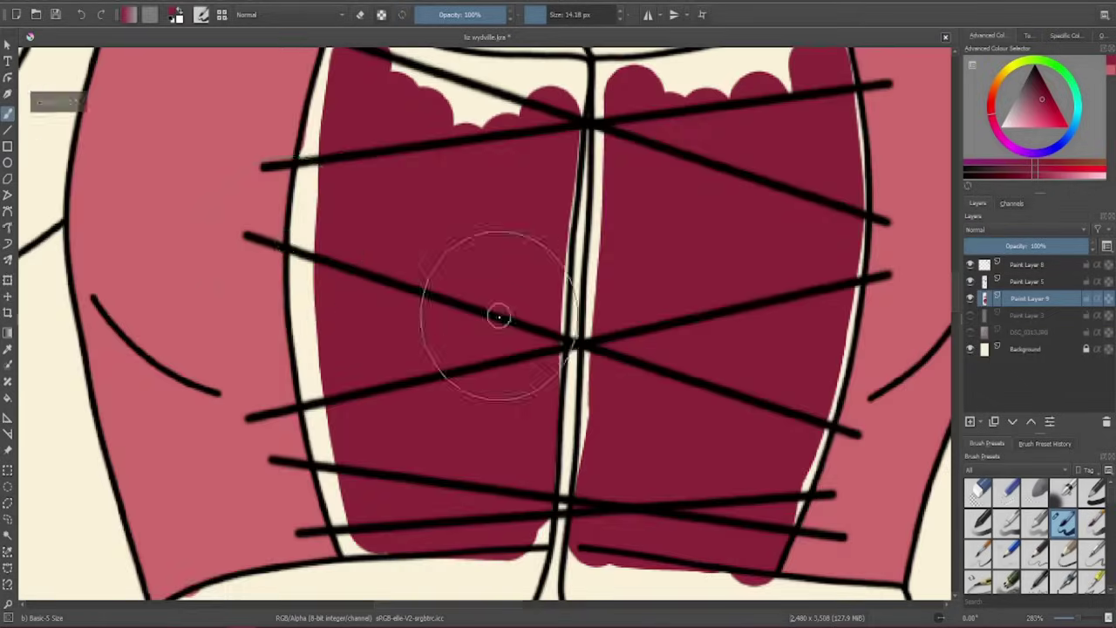
Cover the gaps along the left outline and centre opening of the laced bodice panels with dark crimson
drag(300, 249, 346, 530)
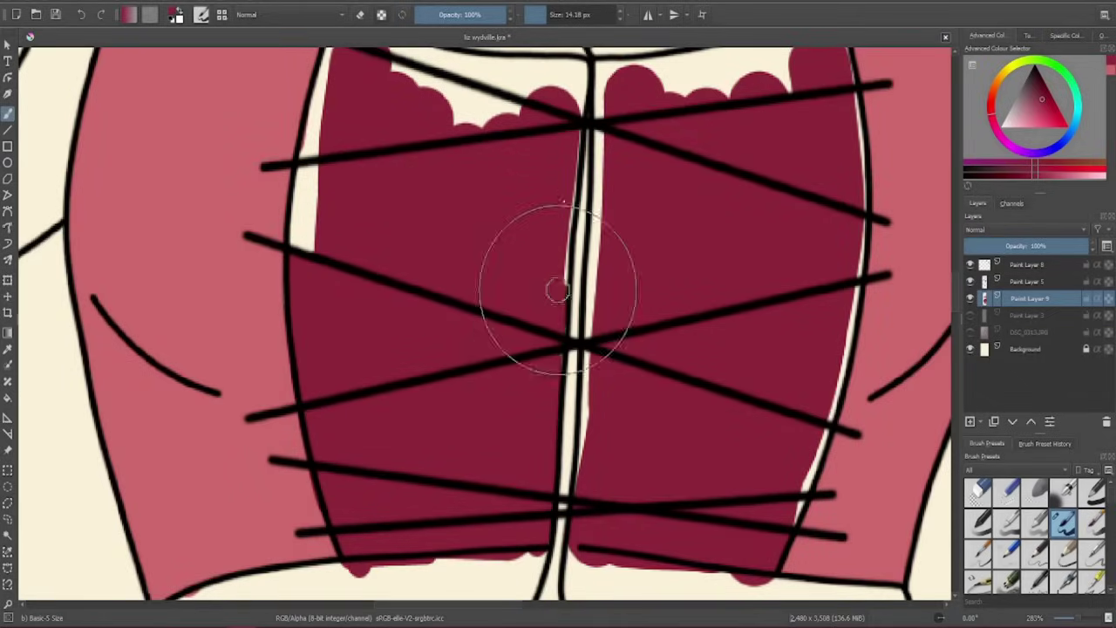
drag(384, 249, 380, 74)
drag(598, 100, 611, 375)
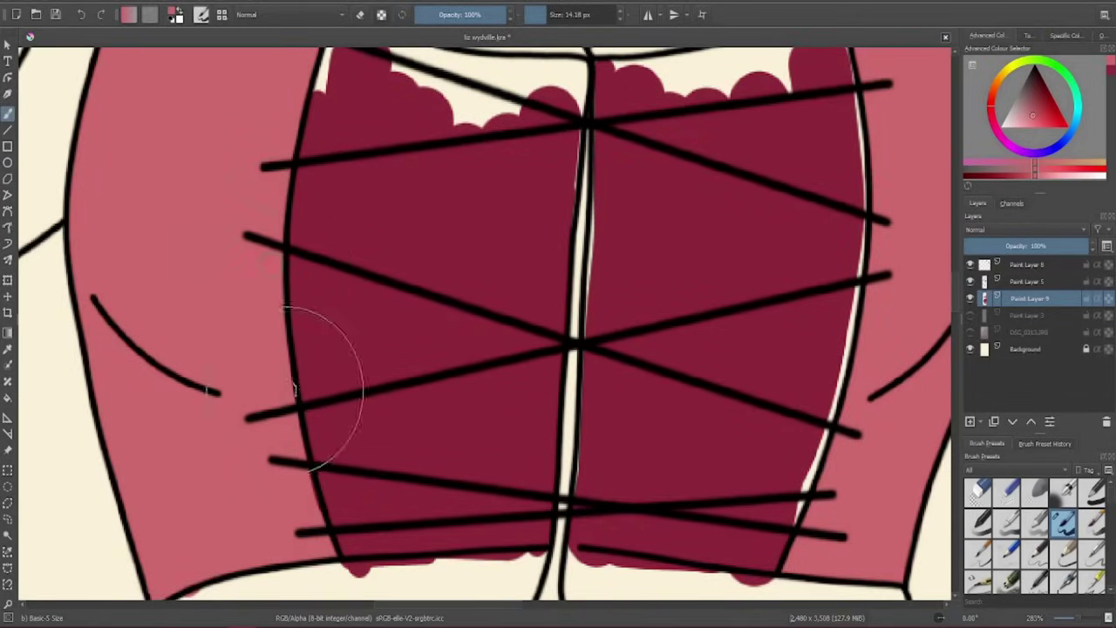
Fill the laced bodice panels up to the blouse neckline and along the right outline with dark crimson
ctrl+click(716, 340)
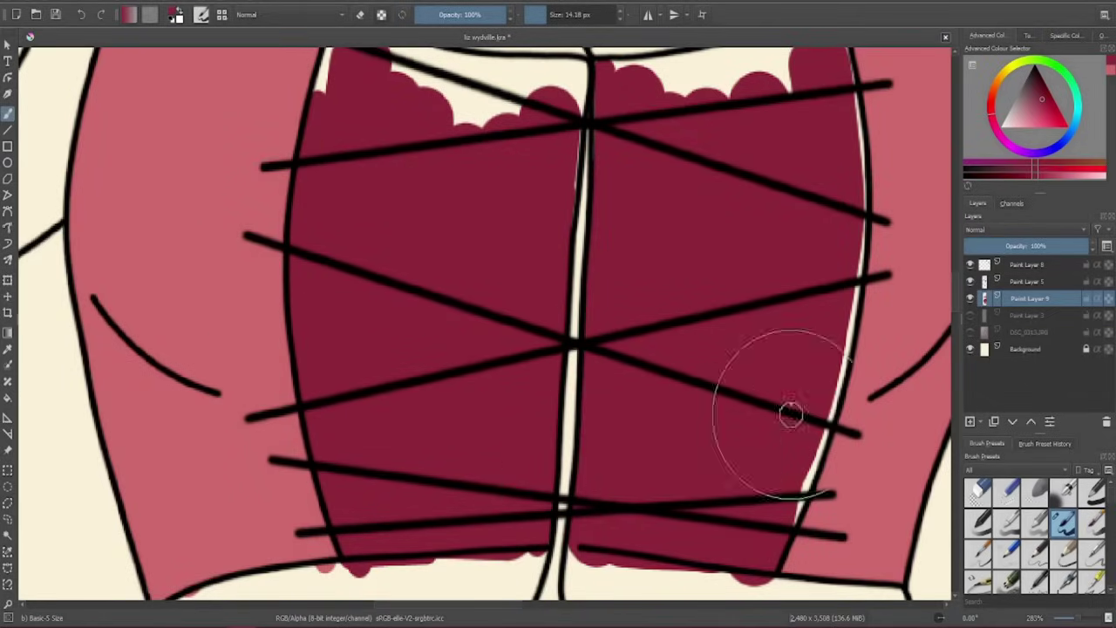
scroll(823, 224, up, 5)
mouse_move(349, 324)
mouse_down()
mouse_move(361, 261)
mouse_move(500, 308)
mouse_move(733, 309)
mouse_up()
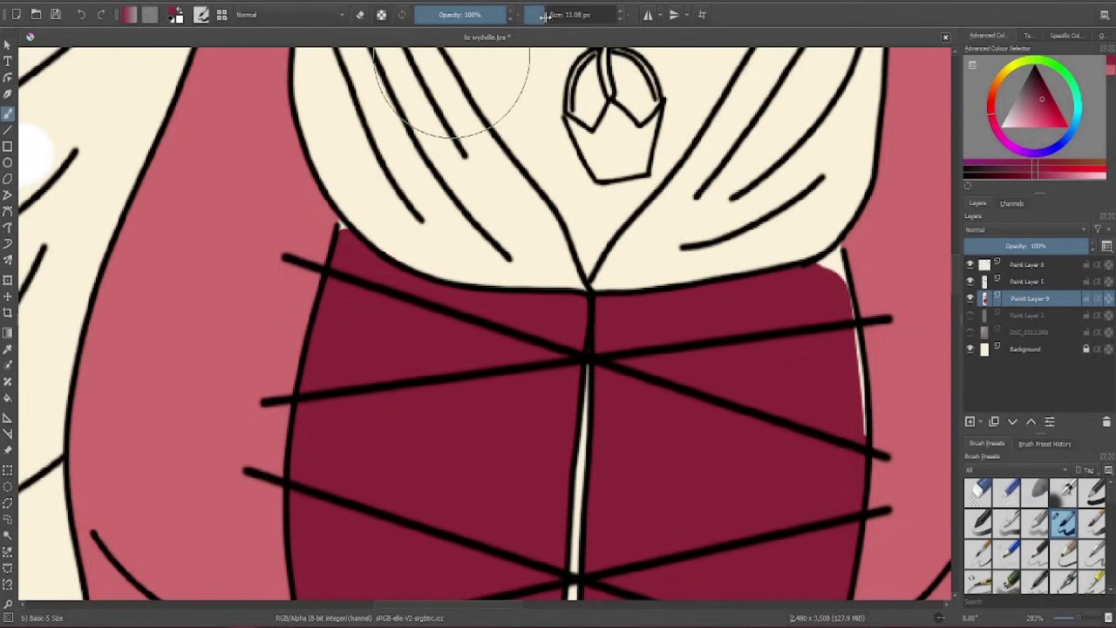
scroll(499, 300, right, 5)
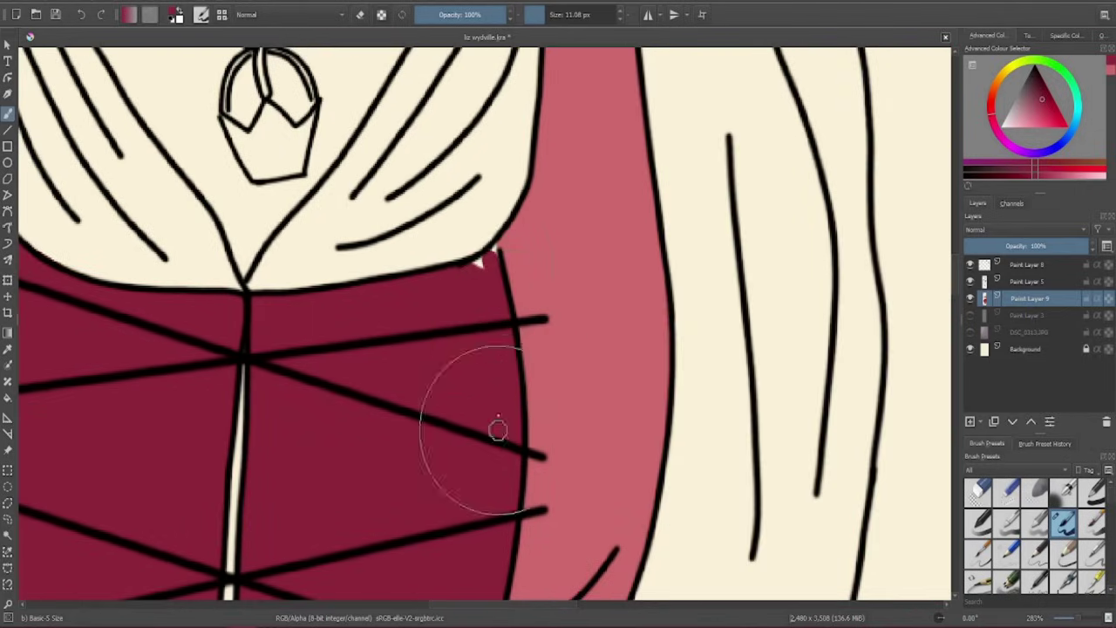
scroll(299, 450, down, 5)
scroll(310, 198, up, 10)
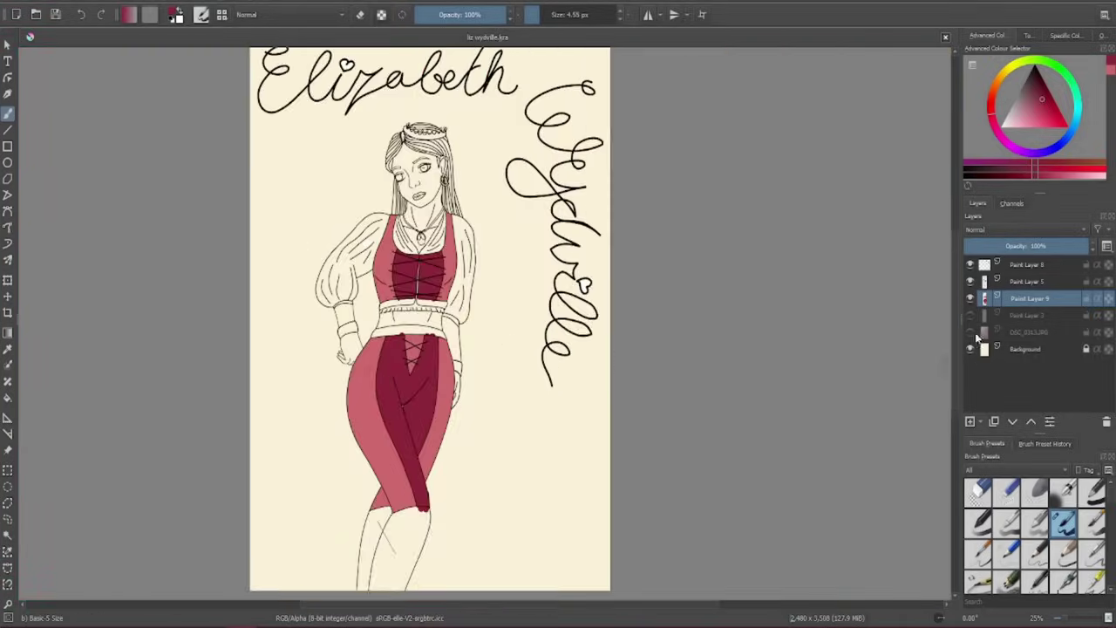
Paint both halves of the bodice's hem band dark charcoal, covering the crimson overspill and refining the edges with a small brush
scroll(310, 199, down, 8)
scroll(310, 199, up, 5)
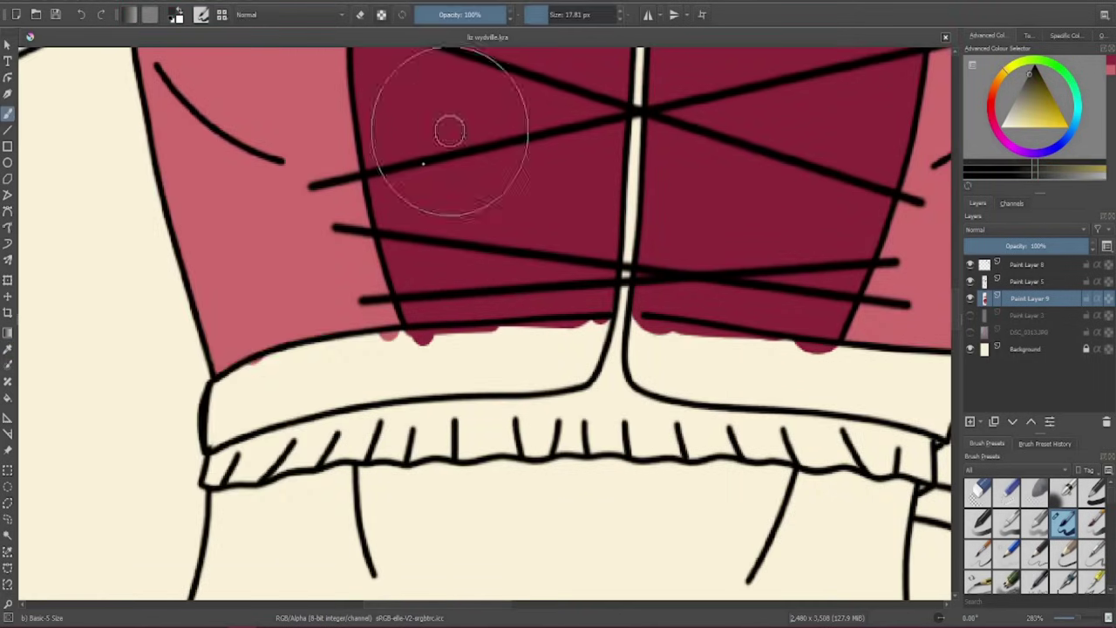
mouse_move(292, 384)
mouse_down()
mouse_move(221, 390)
mouse_move(295, 352)
mouse_move(296, 400)
mouse_move(648, 349)
mouse_up()
scroll(567, 358, up, 3)
mouse_move(498, 362)
mouse_down()
mouse_move(521, 224)
mouse_move(676, 231)
mouse_up()
drag(672, 270, 630, 251)
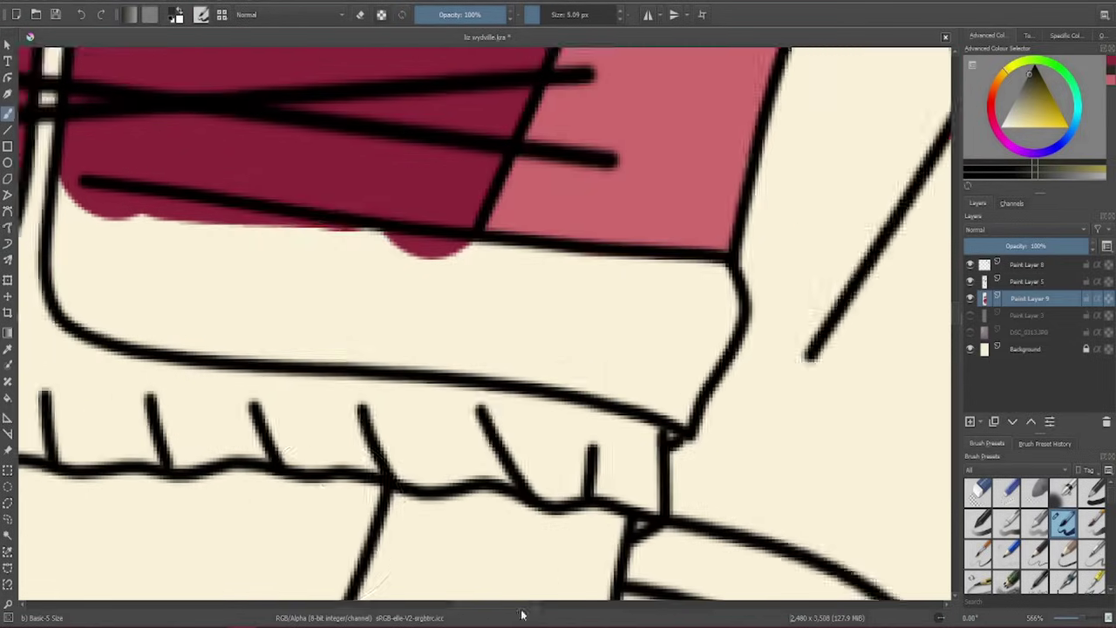
mouse_move(231, 231)
mouse_down()
mouse_move(436, 242)
mouse_move(283, 254)
mouse_move(424, 319)
mouse_move(785, 374)
mouse_move(842, 349)
mouse_move(828, 434)
mouse_up()
key(bracketleft)
key(bracketleft)
key(bracketleft)
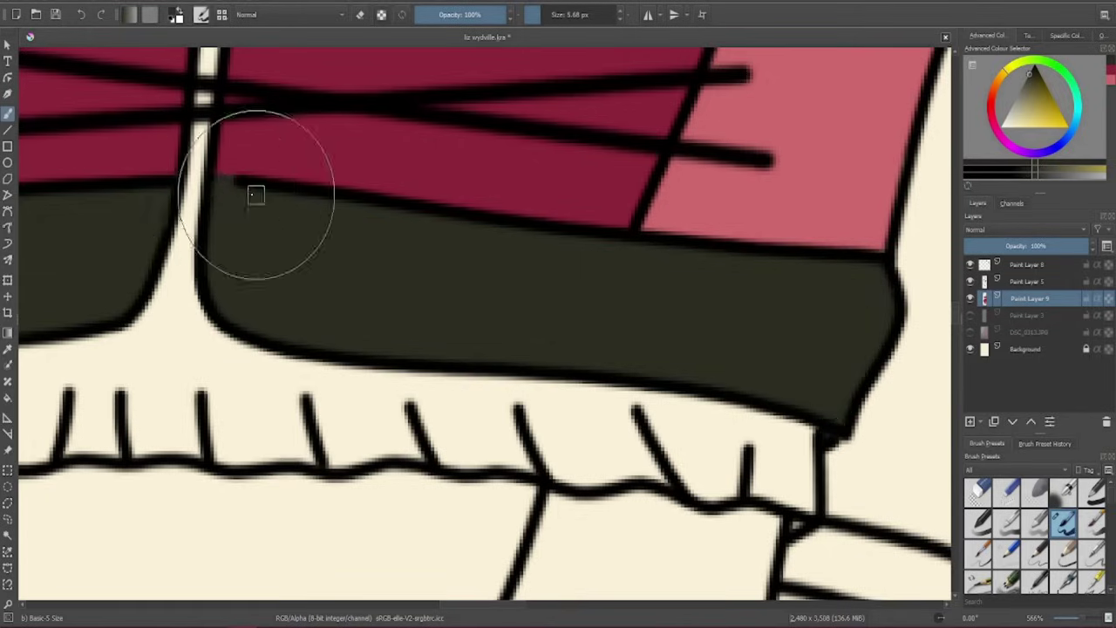
Start filling the trouser waistband with dark charcoal from its left end
ctrl+scroll(256, 195, down, 5)
ctrl+scroll(323, 288, up, 4)
key(bracketright)
key(bracketright)
drag(226, 298, 422, 274)
mouse_move(698, 261)
mouse_down()
mouse_move(250, 311)
mouse_move(369, 250)
mouse_move(758, 240)
mouse_up()
mouse_move(172, 318)
mouse_down()
mouse_move(137, 349)
mouse_move(255, 348)
mouse_up()
Extend the dark charcoal across the middle of the trouser waistband with a larger brush
scroll(502, 383, down, 4)
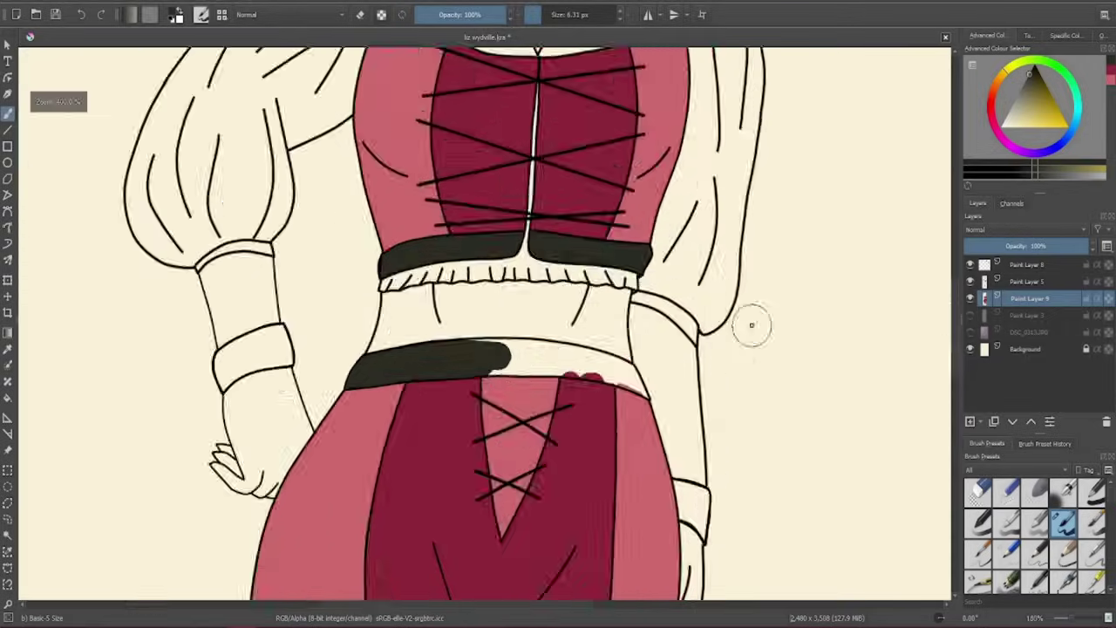
scroll(599, 349, up, 4)
key(bracketright)
key(bracketright)
key(bracketright)
key(bracketright)
mouse_move(149, 288)
mouse_down()
mouse_move(274, 324)
mouse_move(456, 311)
mouse_up()
scroll(488, 314, down, 4)
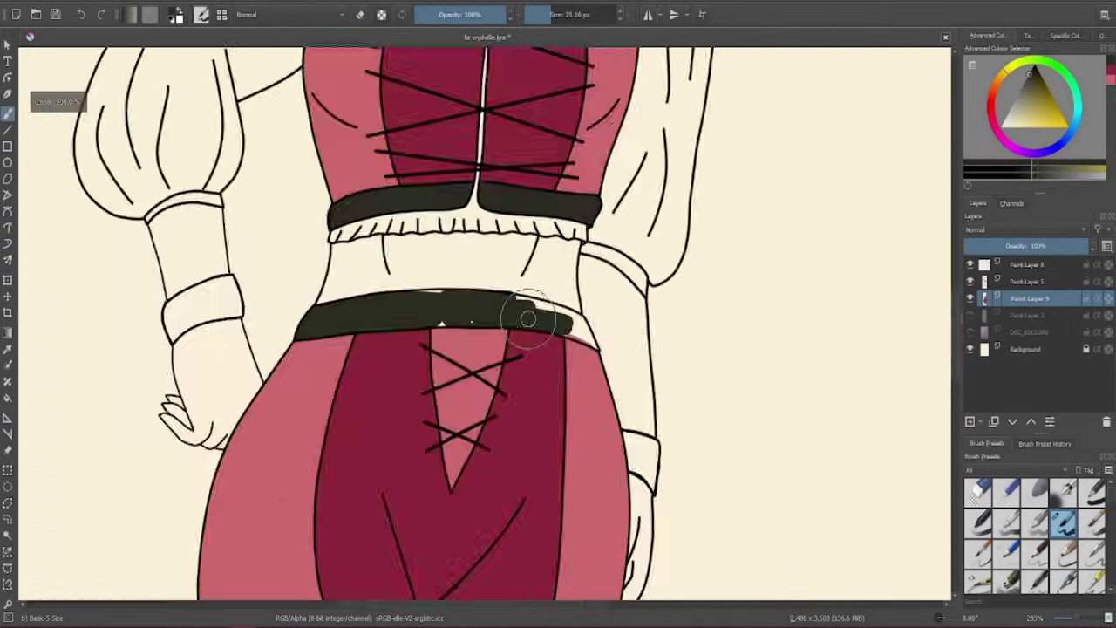
Fill the right end of the trouser waistband up to its outlines with dark charcoal, using a smaller brush
scroll(488, 219, up, 5)
mouse_move(567, 290)
mouse_down()
mouse_move(779, 349)
mouse_move(829, 401)
mouse_up()
key(bracketleft)
key(bracketleft)
drag(883, 460, 762, 417)
scroll(894, 478, down, 5)
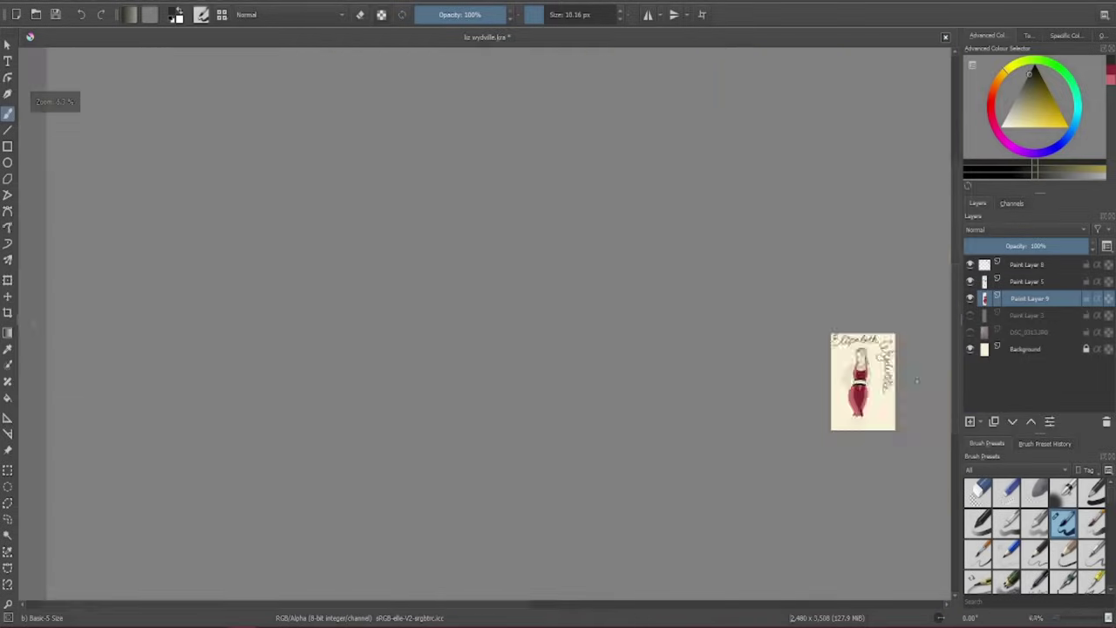
Block in both lower legs below the trouser hem with dark charcoal, using a large brush
scroll(463, 379, up, 8)
drag(462, 523, 549, 301)
mouse_move(513, 343)
mouse_down()
mouse_move(511, 526)
mouse_move(553, 299)
mouse_move(450, 301)
mouse_move(410, 340)
mouse_up()
scroll(410, 340, up, 1)
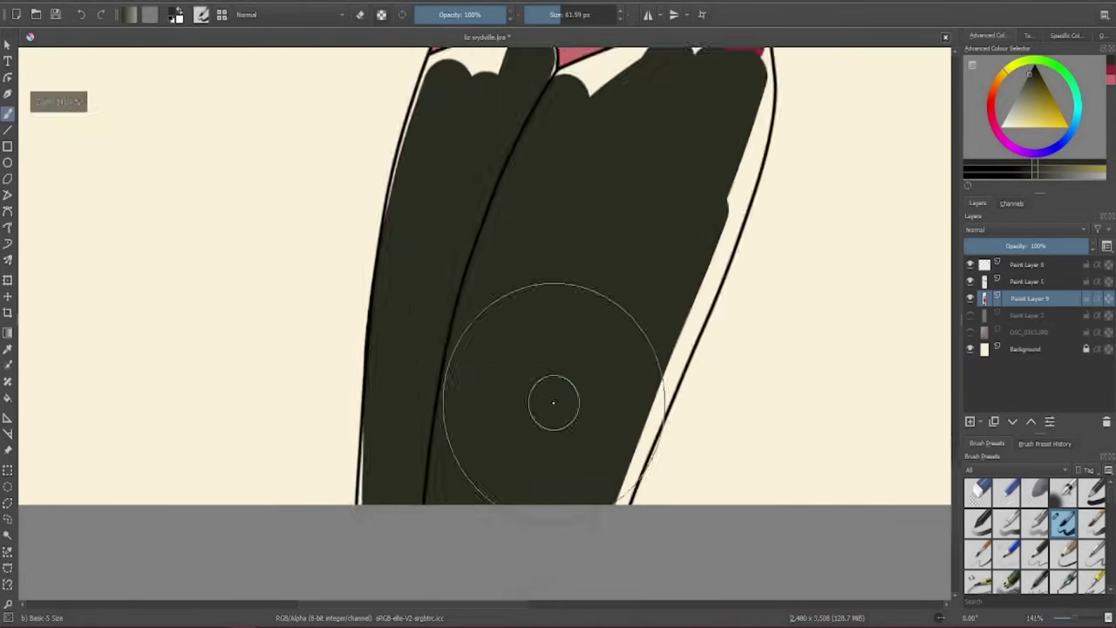
Extend the dark charcoal to the right outline of the lower leg and erase the overspill outside it
scroll(573, 62, down, 5)
scroll(438, 371, up, 6)
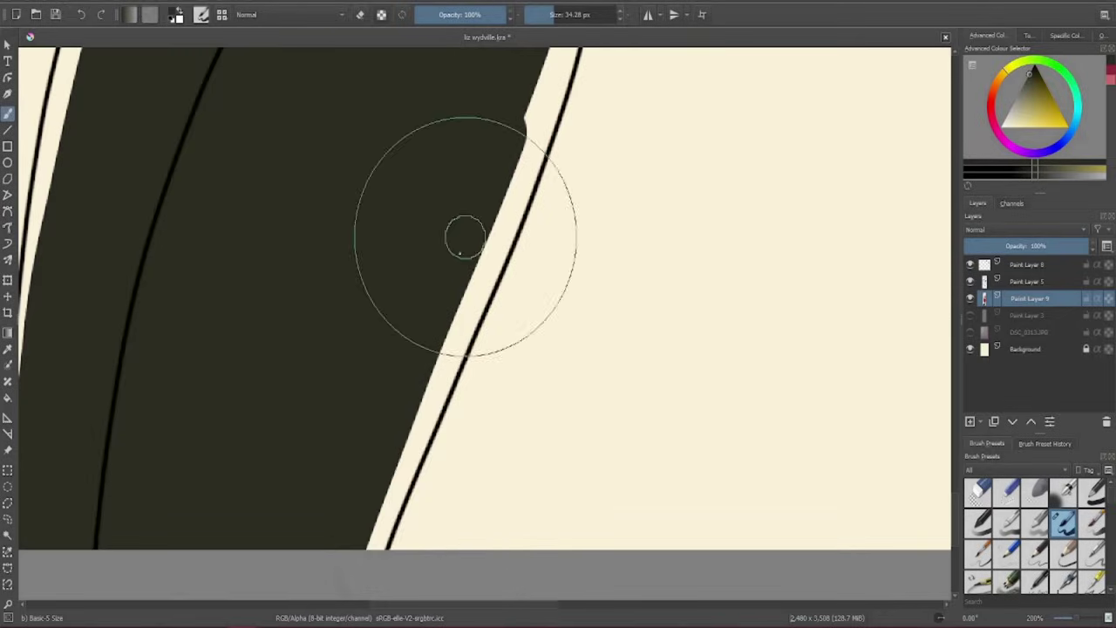
mouse_move(463, 234)
mouse_down()
mouse_move(378, 503)
mouse_move(463, 294)
mouse_move(447, 372)
mouse_up()
key(e)
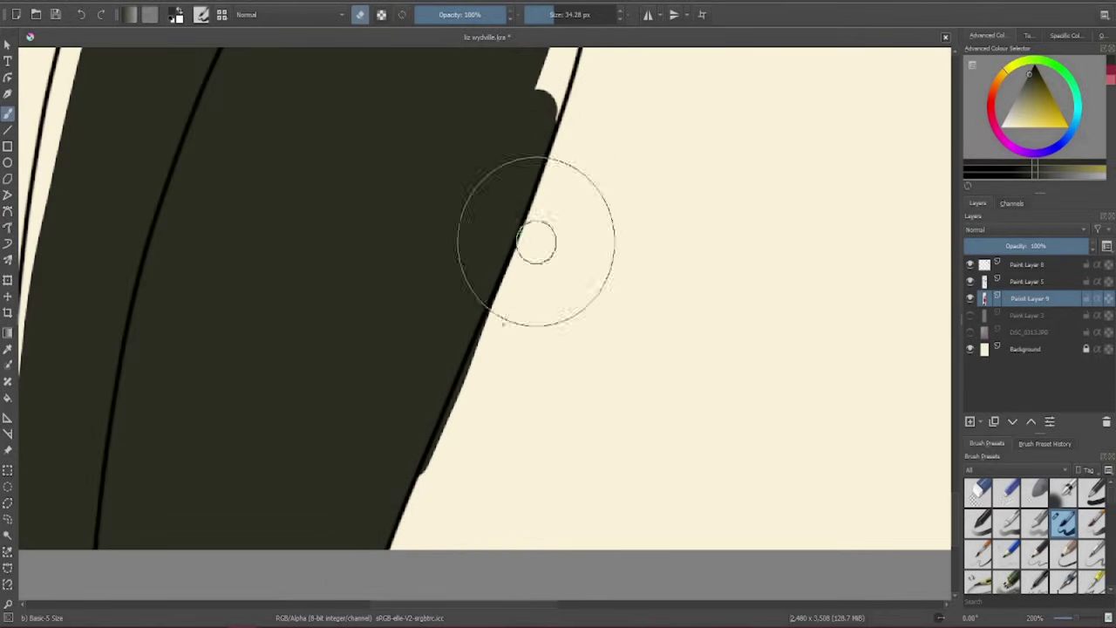
key(e)
scroll(615, 383, down, 3)
scroll(605, 170, up, 4)
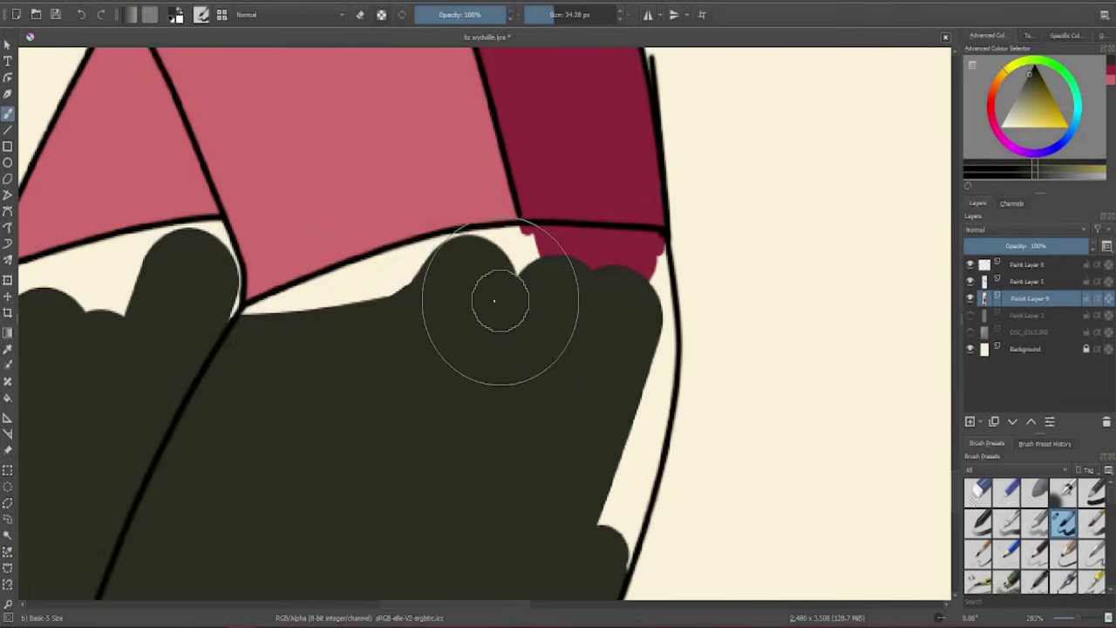
Fill the remaining gaps under the trouser hem and along the outer outlines of both lower legs with dark charcoal
mouse_move(493, 300)
mouse_down()
mouse_move(469, 250)
mouse_move(207, 260)
mouse_up()
mouse_move(690, 257)
mouse_down()
mouse_move(648, 256)
mouse_move(658, 393)
mouse_up()
scroll(622, 421, down, 3)
drag(418, 605, 362, 605)
mouse_move(297, 210)
mouse_down()
mouse_move(342, 174)
mouse_move(531, 113)
mouse_move(453, 174)
mouse_up()
scroll(872, 294, down, 2)
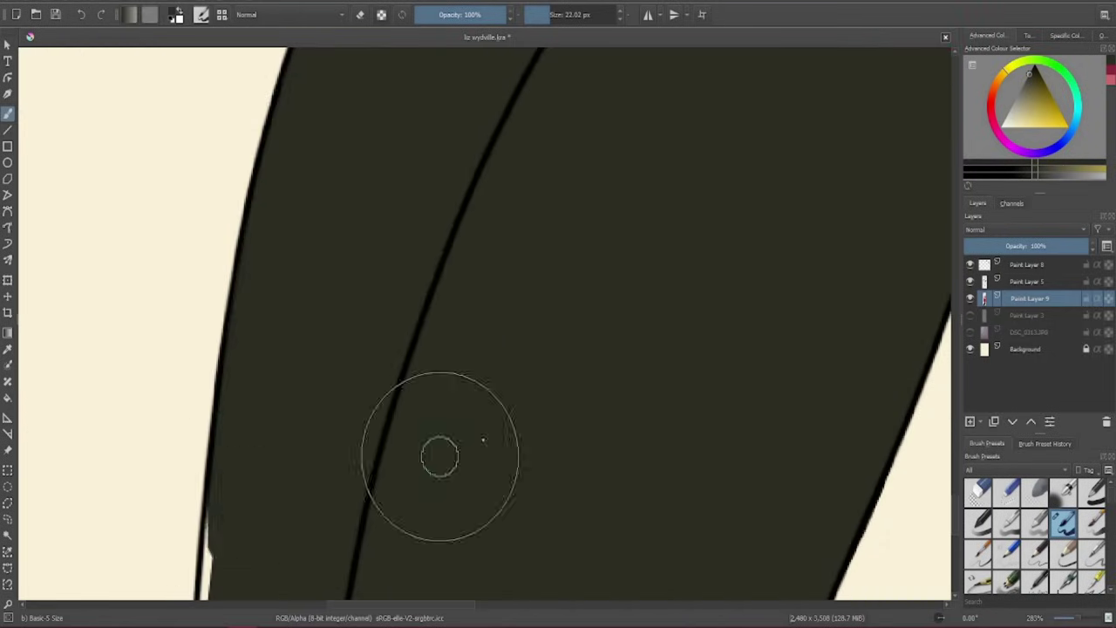
scroll(217, 183, down, 2)
Add a new paint layer and place it directly beneath the layer with the clothing colours
scroll(309, 228, down, 5)
scroll(83, 409, up, 6)
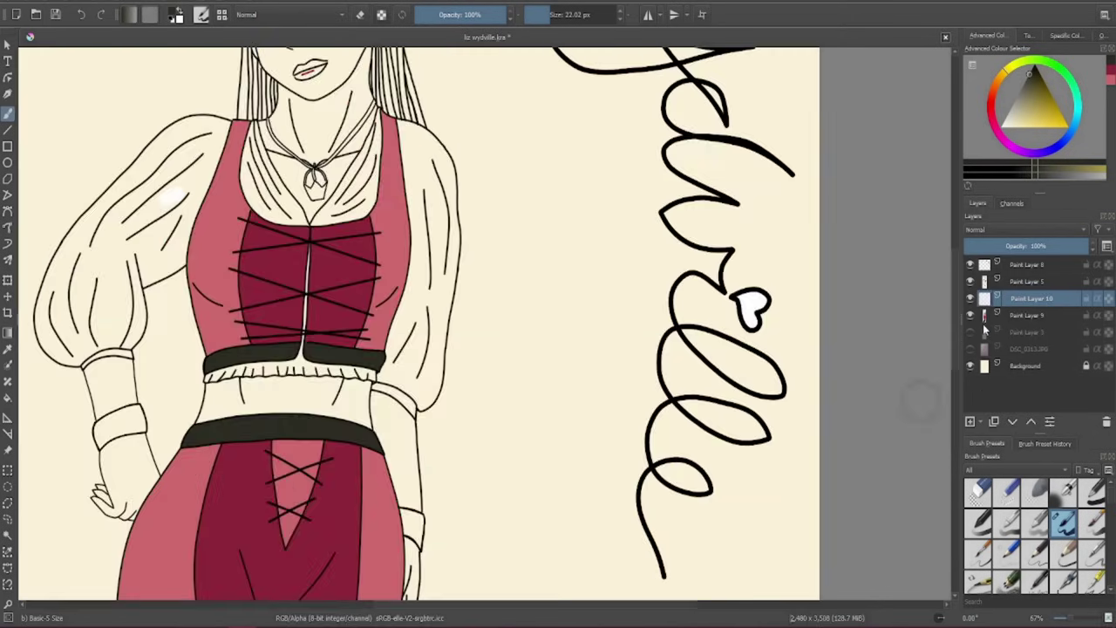
key(Insert)
mouse_move(188, 398)
mouse_down()
mouse_move(263, 340)
mouse_move(371, 342)
mouse_up()
scroll(393, 356, right, 10)
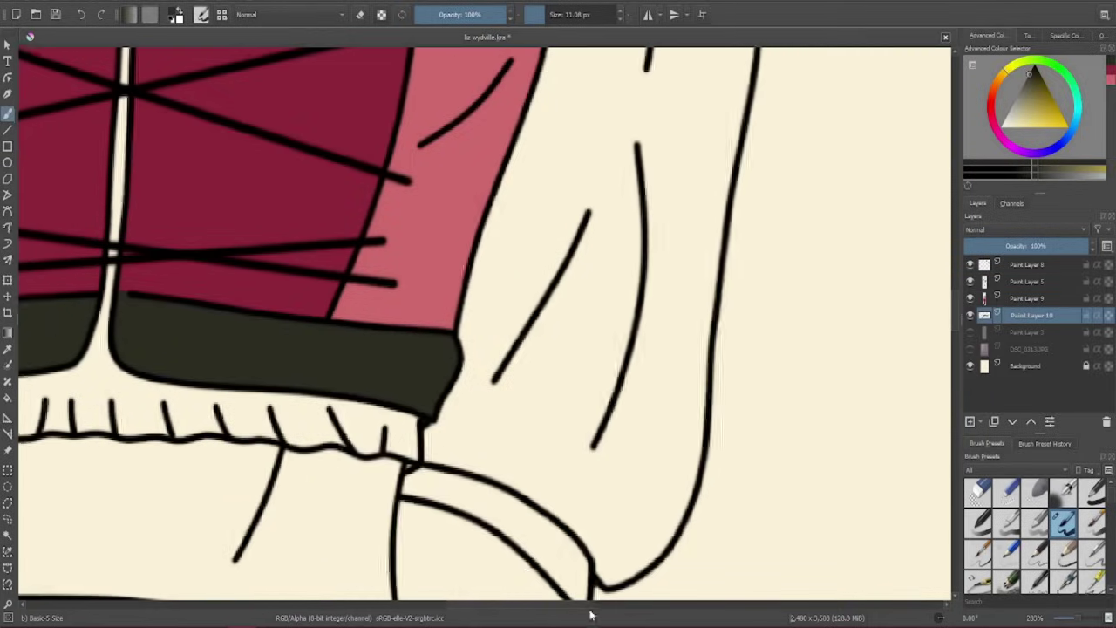
Fill the right sleeve's cuff and the wristbands on both arms with dark charcoal
mouse_move(523, 554)
mouse_down()
mouse_move(457, 511)
mouse_move(436, 479)
mouse_up()
scroll(436, 479, down, 3)
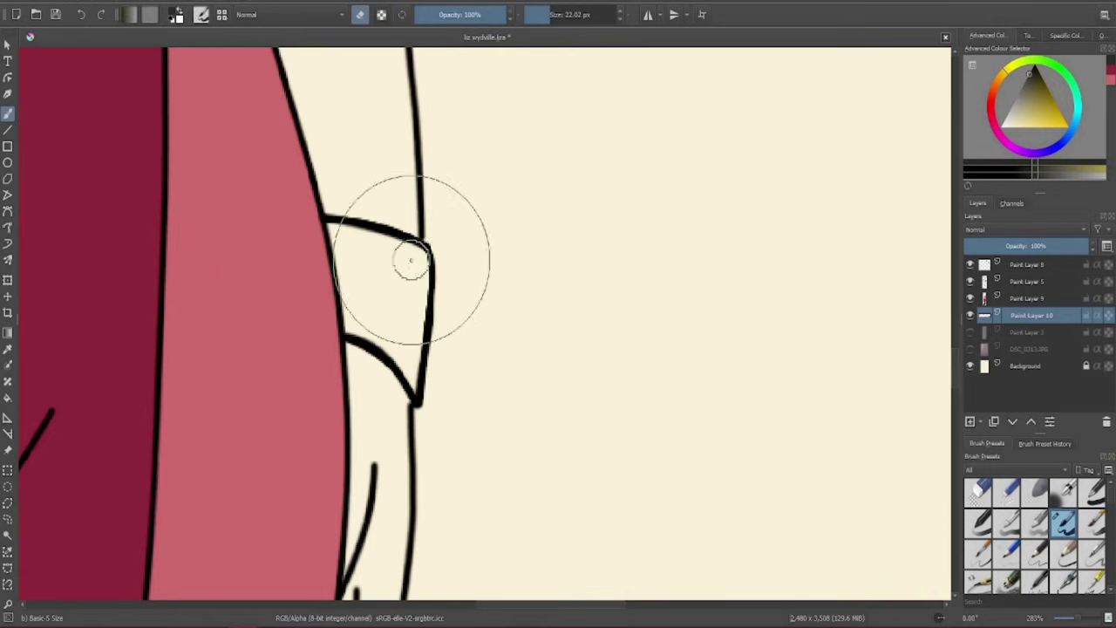
mouse_move(407, 252)
mouse_down()
mouse_move(361, 236)
mouse_move(337, 280)
mouse_up()
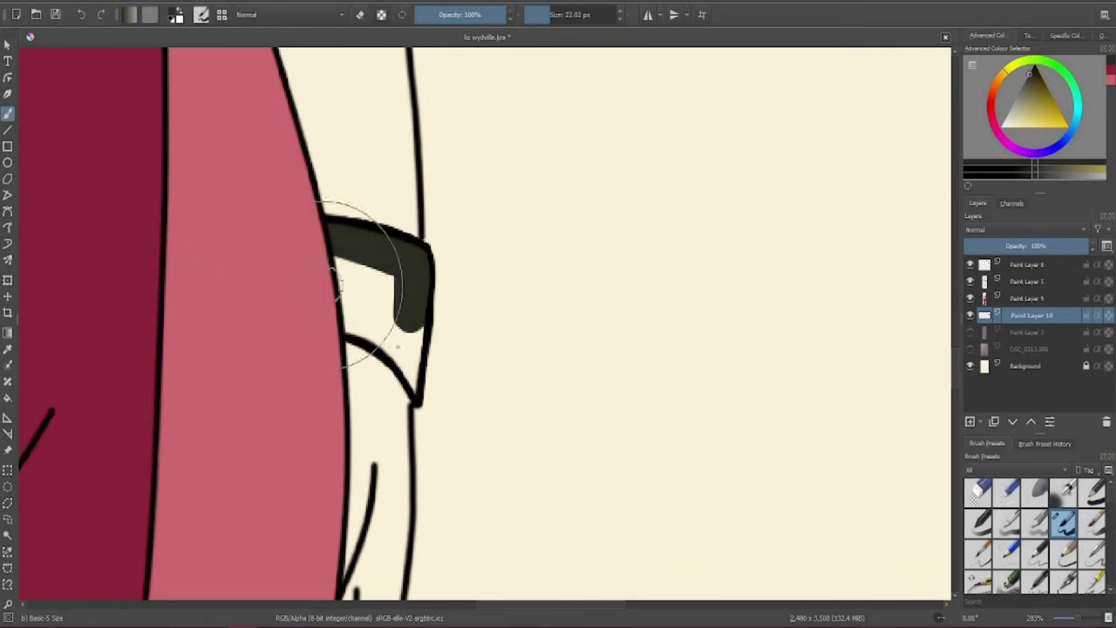
drag(398, 346, 410, 332)
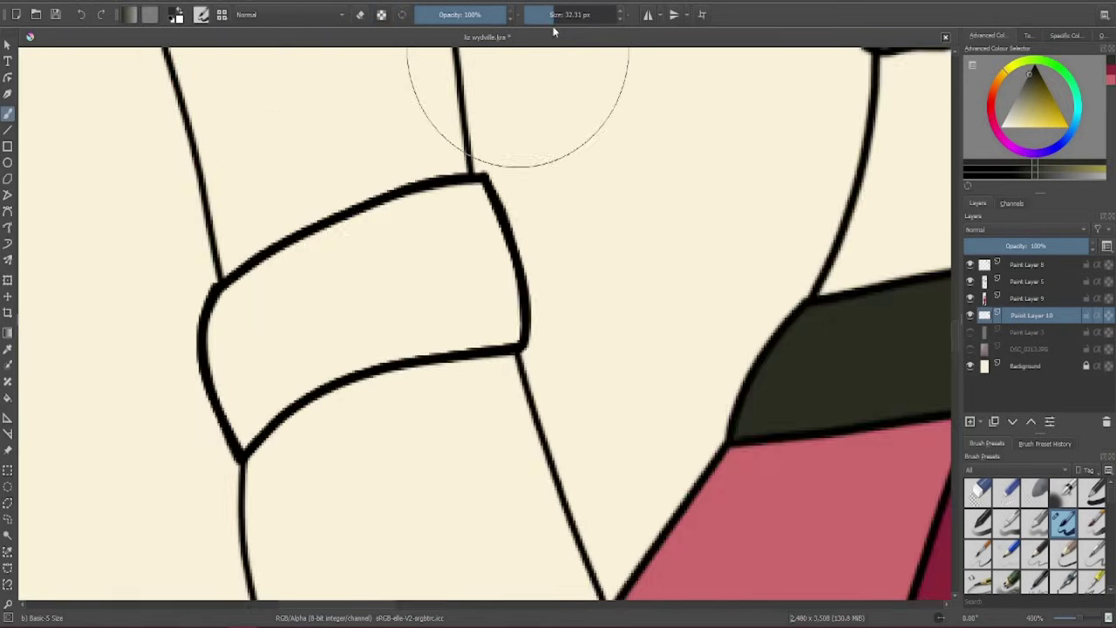
mouse_move(236, 366)
mouse_down()
mouse_move(449, 299)
mouse_move(409, 321)
mouse_up()
drag(467, 217, 450, 218)
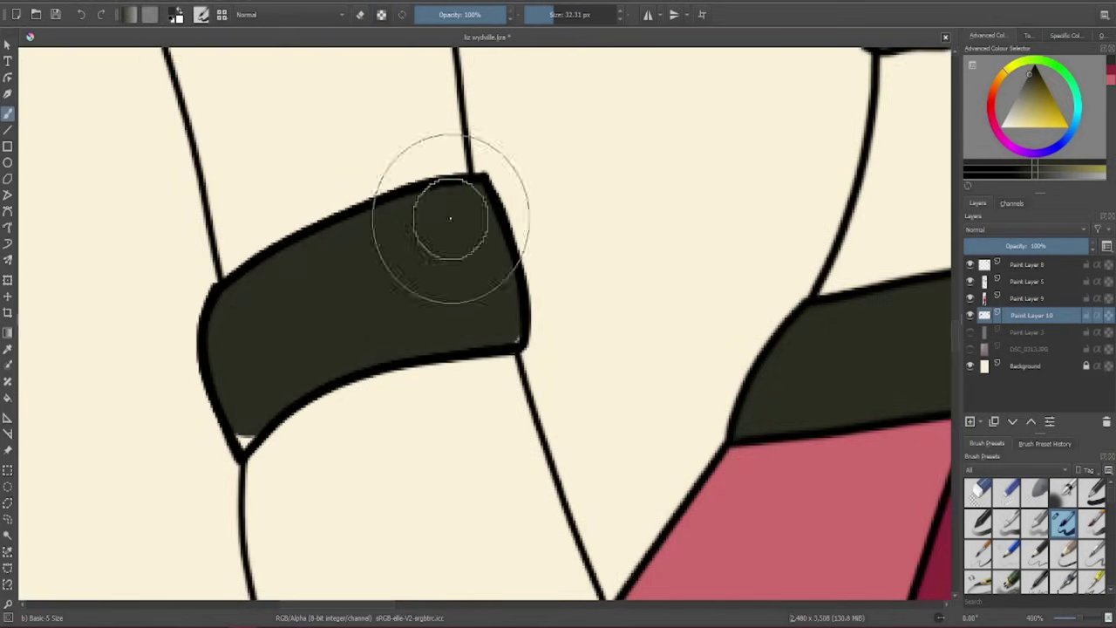
Add another paint layer beneath the layer holding the cuffs and wristbands
key(minus)
key(minus)
key(minus)
key(minus)
key(Insert)
Block in the left puffed sleeve, the left side of the blouse neckline and the hem frill with white
key(plus)
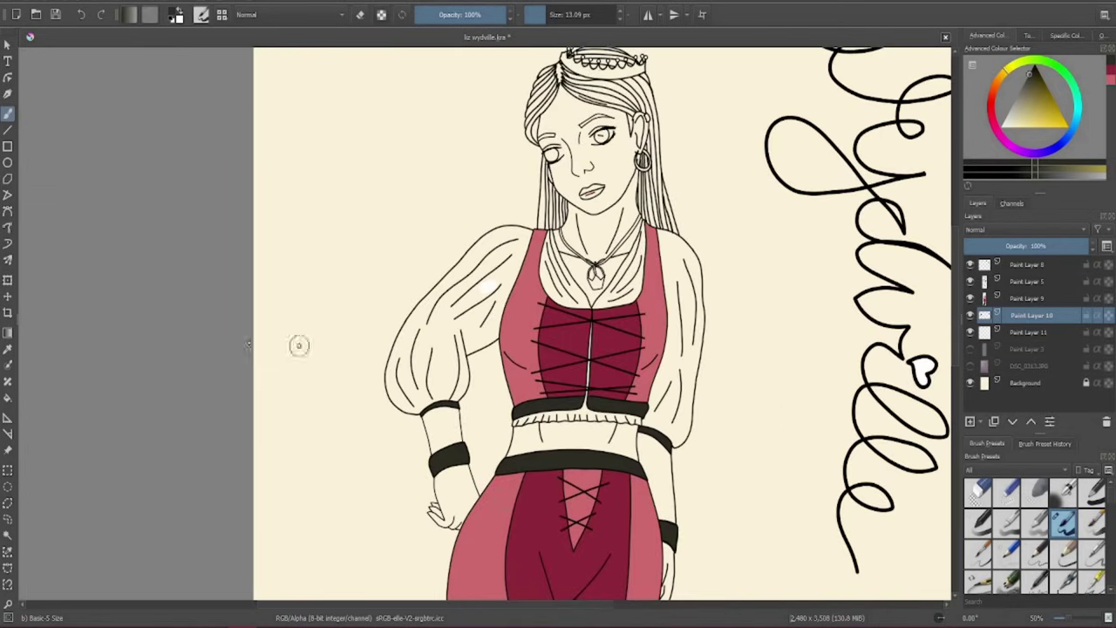
click(8, 113)
key(plus)
key(plus)
key(plus)
mouse_move(568, 88)
mouse_down()
mouse_move(474, 262)
mouse_move(523, 175)
mouse_up()
mouse_move(375, 401)
mouse_down()
mouse_move(312, 349)
mouse_move(436, 453)
mouse_up()
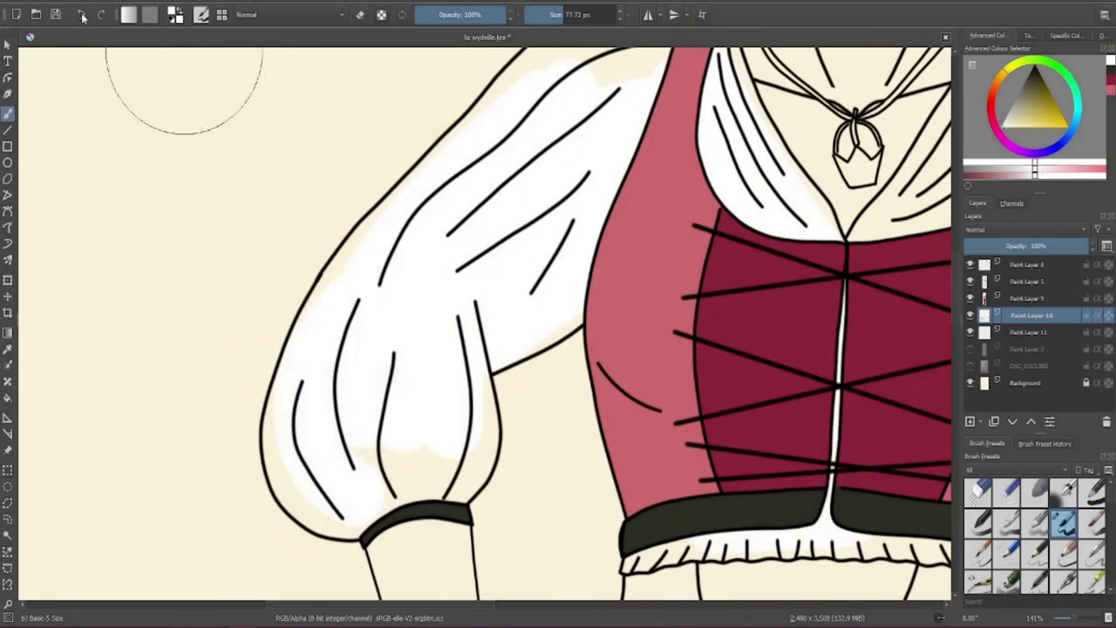
Block in the right blouse sleeve with white, using a large brush
key(m)
mouse_move(581, 486)
mouse_down()
mouse_move(514, 310)
mouse_move(496, 547)
mouse_up()
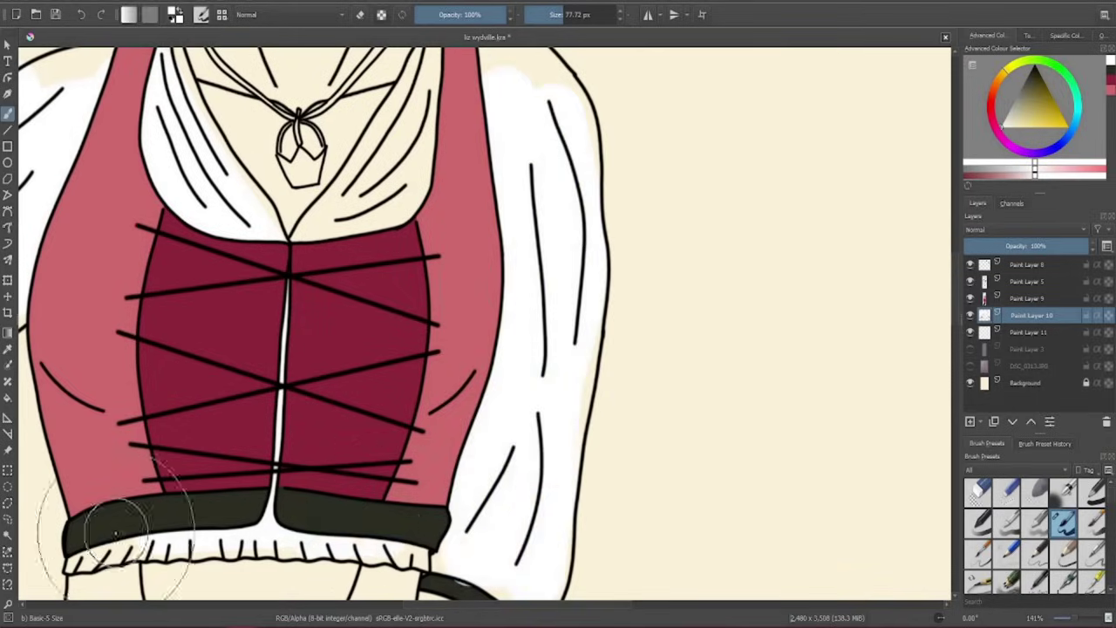
key(m)
Fill the gaps along the left sleeve's outer outline, cuff and underarm with white, using a smaller brush
key(2)
scroll(311, 328, up, 5)
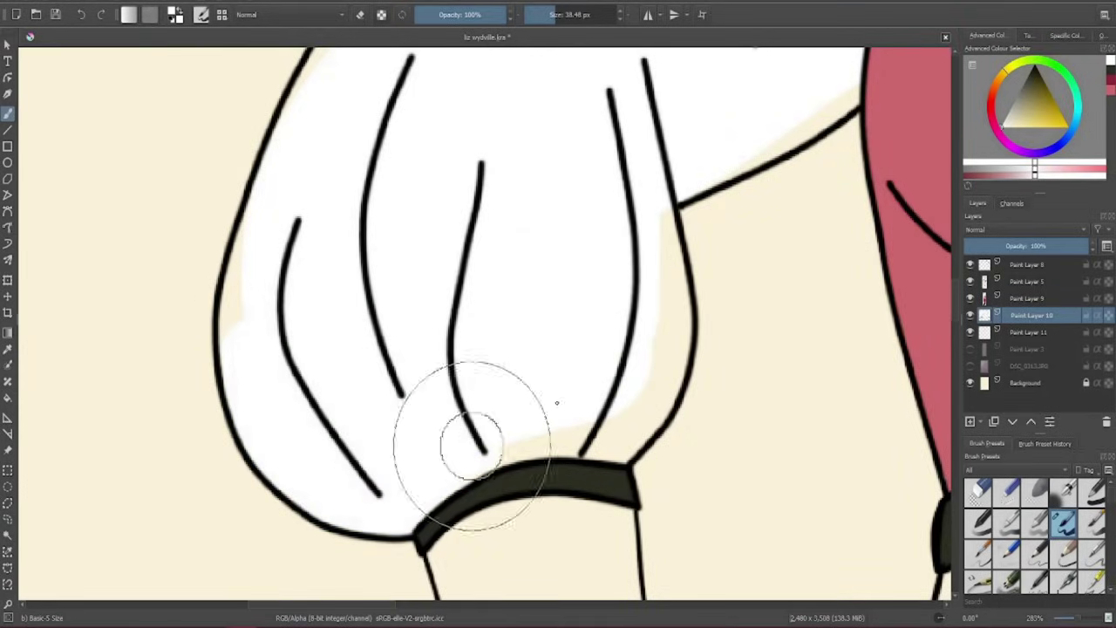
mouse_move(472, 445)
mouse_down()
mouse_move(606, 430)
mouse_move(636, 407)
mouse_move(643, 212)
mouse_up()
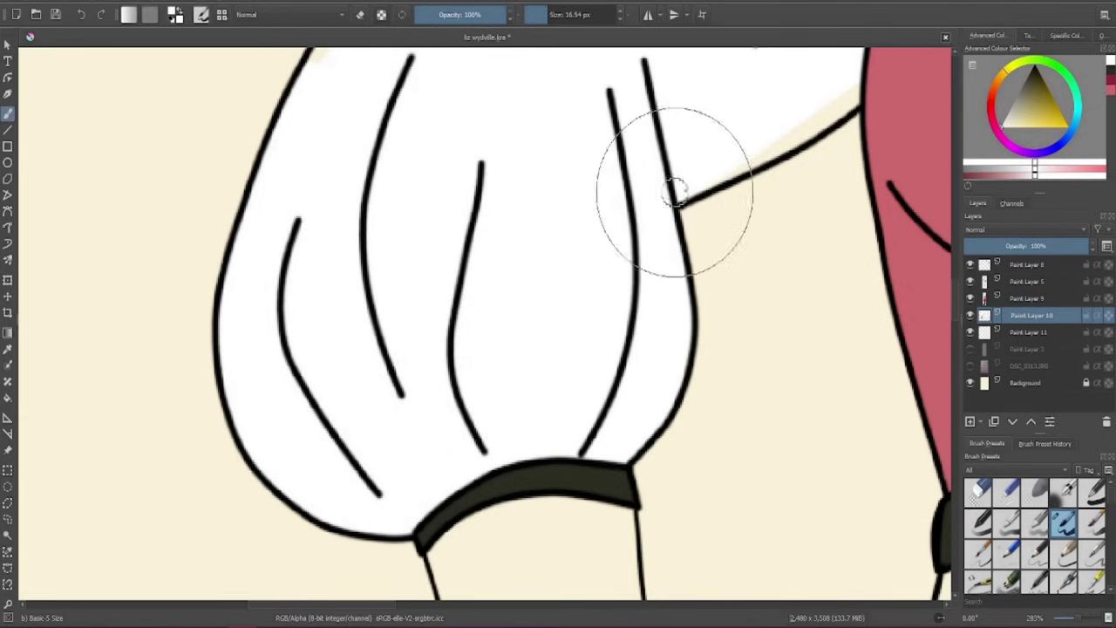
drag(676, 194, 829, 61)
scroll(828, 61, up, 5)
scroll(521, 144, down, 5)
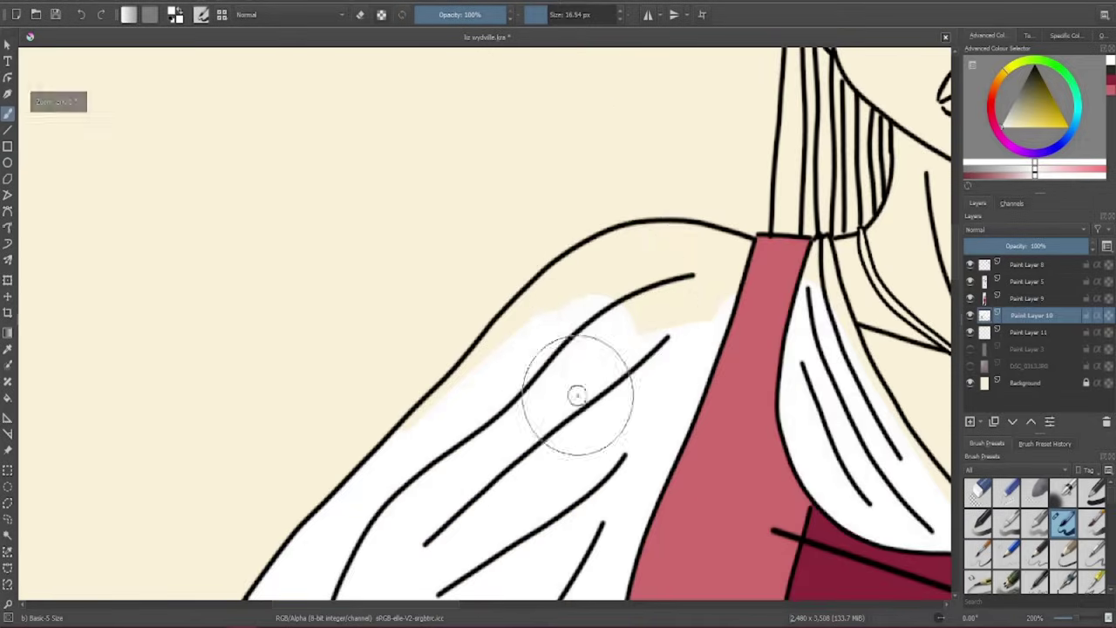
Fill the remaining gaps in the frill below the bodice with white and remove the overspill beneath it
scroll(553, 330, up, 5)
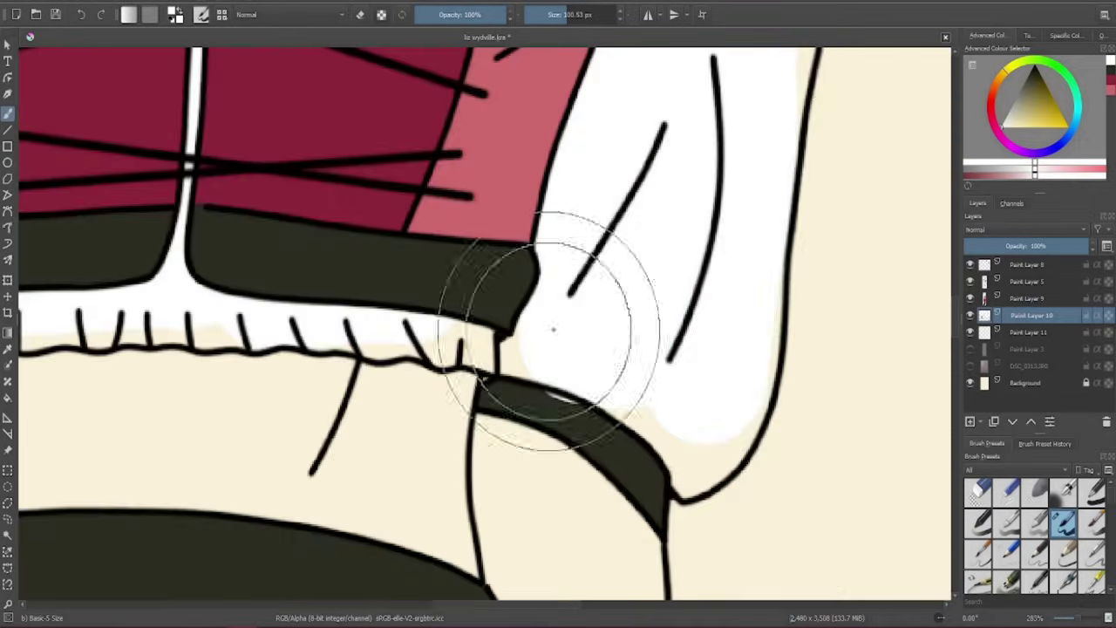
ctrl+click(542, 403)
ctrl+click(315, 337)
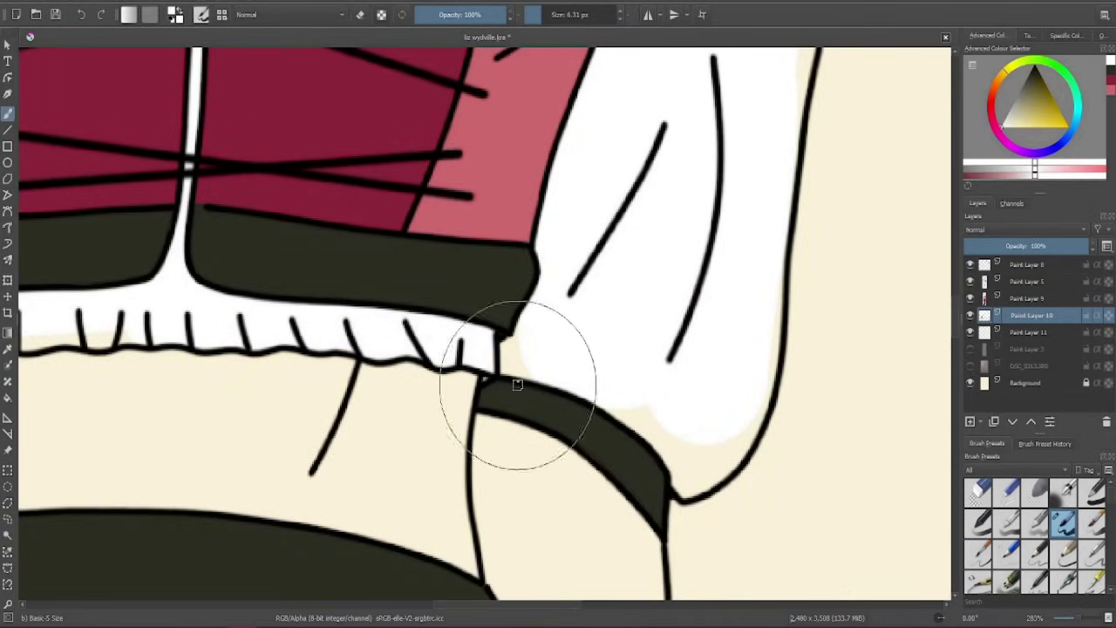
key(m)
drag(225, 371, 349, 383)
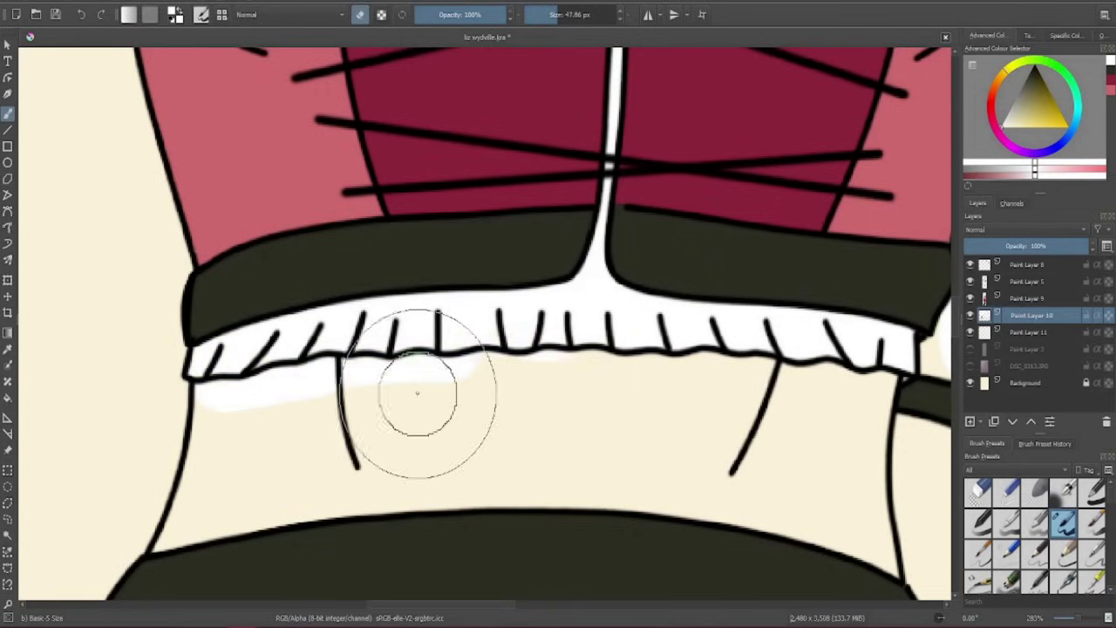
key(ctrl+z)
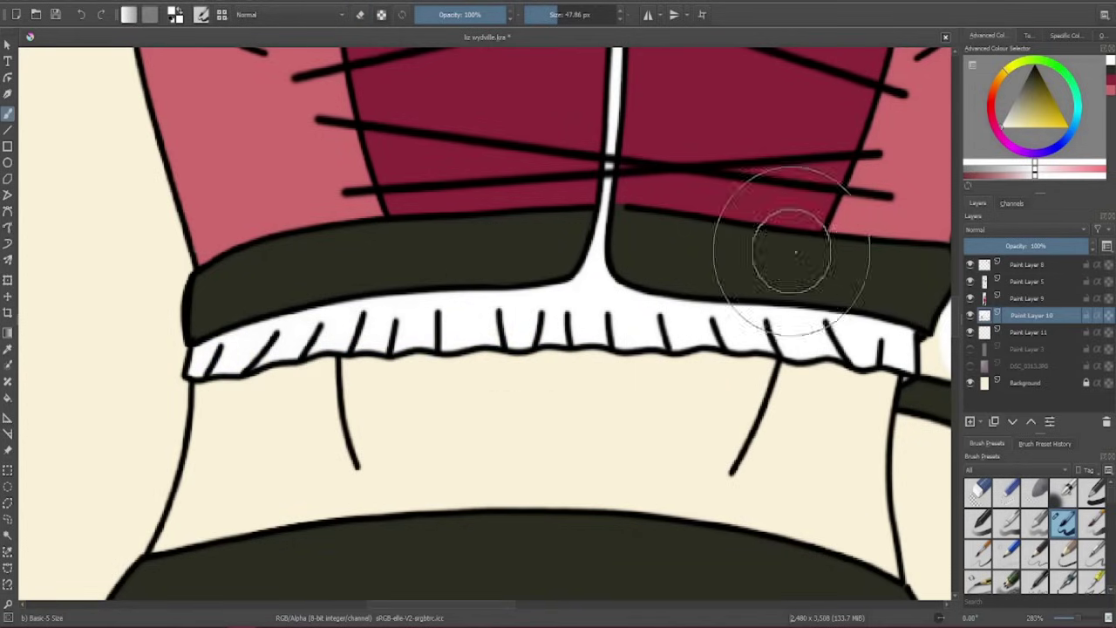
Fill the lower end of the right sleeve with white up to the cuff and outer outline
drag(795, 253, 285, 356)
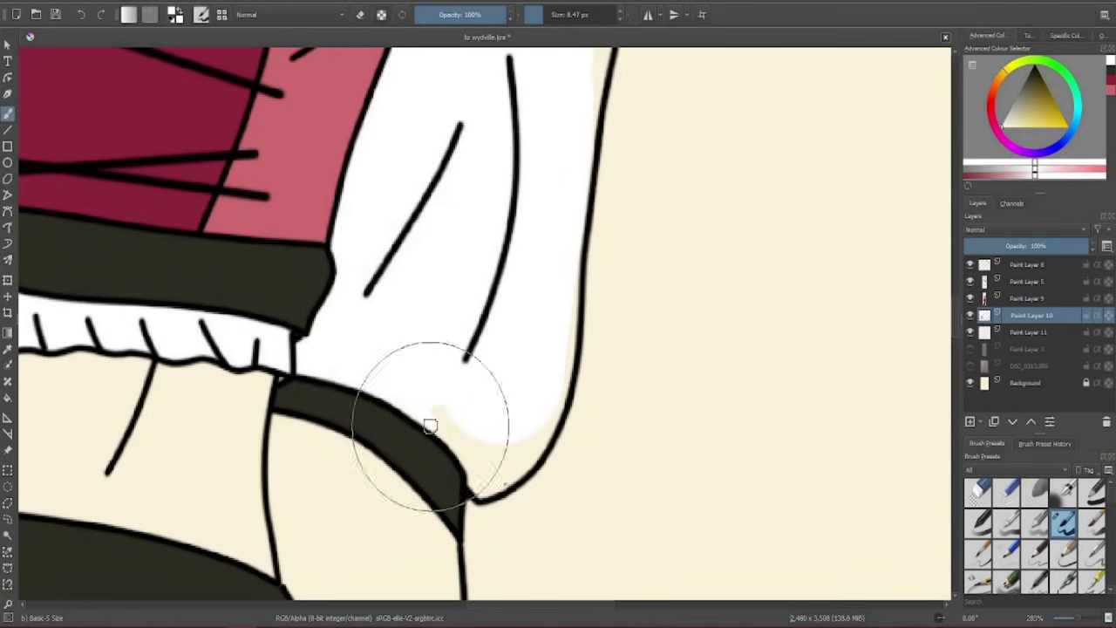
drag(430, 425, 486, 468)
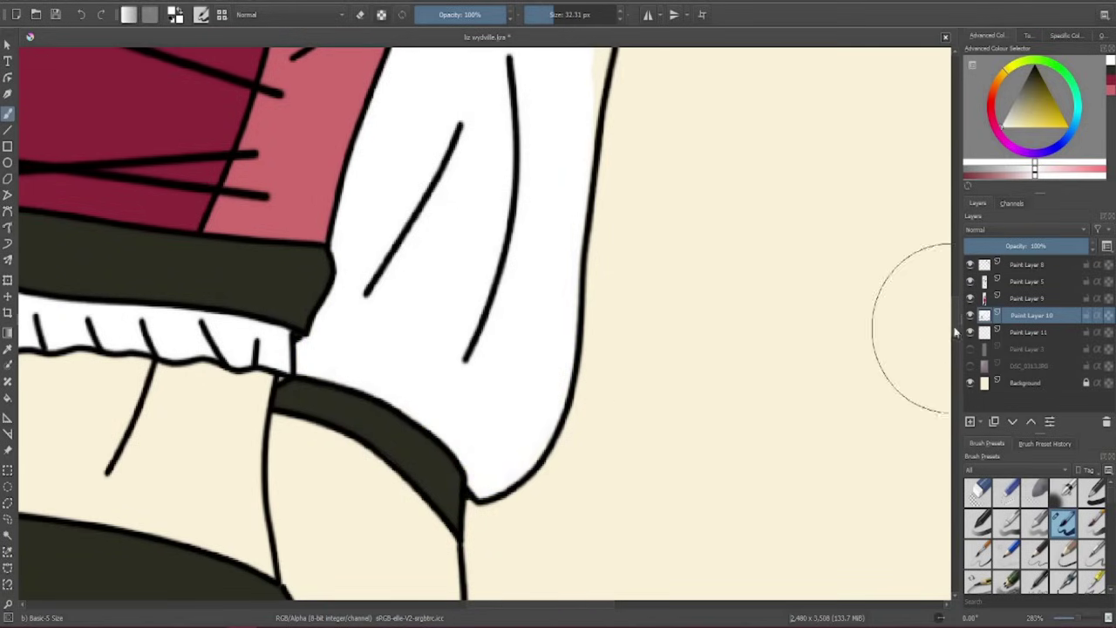
Fill the gaps along the right sleeve's outer outline with white, continuing up over the shoulder to the hair
mouse_move(955, 332)
mouse_down()
mouse_move(581, 276)
mouse_move(625, 267)
mouse_up()
scroll(933, 288, up, 5)
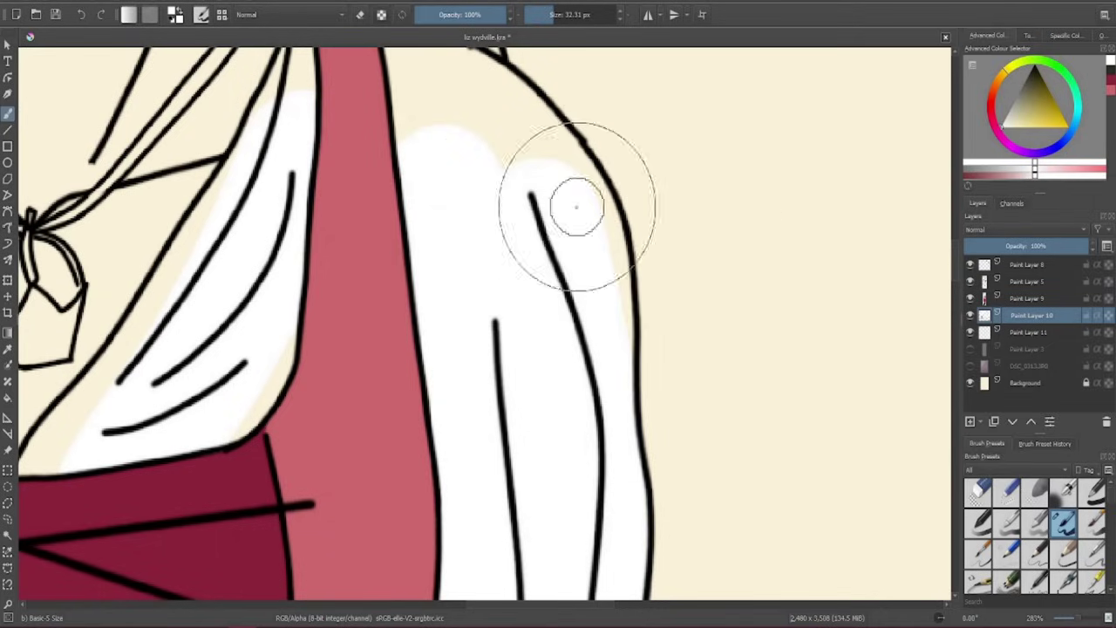
scroll(429, 100, up, 3)
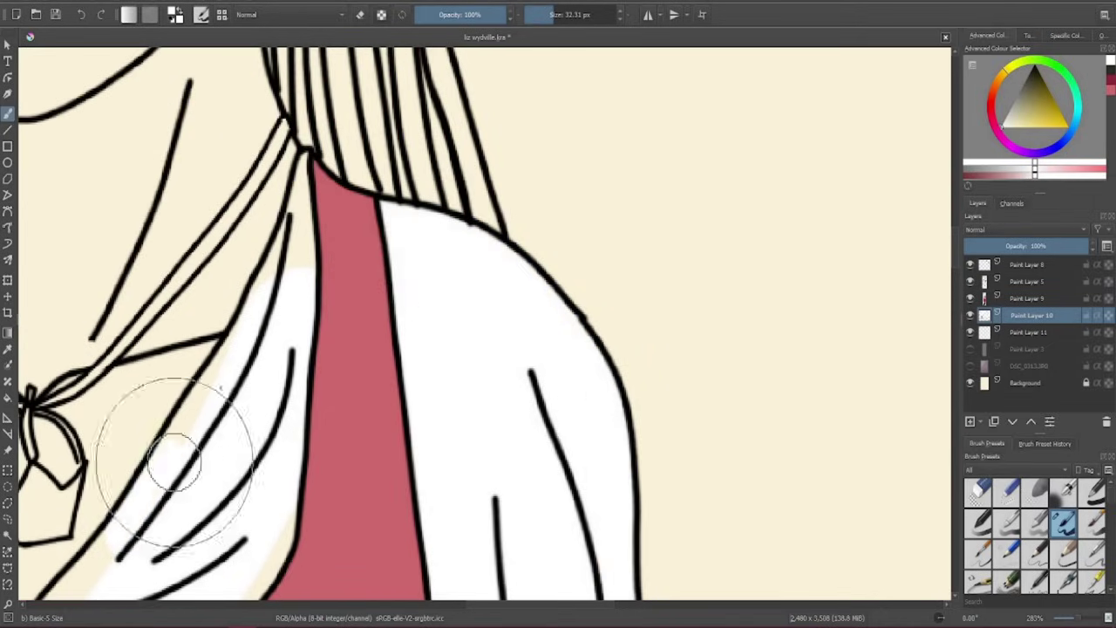
Fill the right half of the blouse neckline with white, from the shoulder down along the bodice strap
drag(305, 292, 275, 187)
scroll(262, 152, up, 3)
scroll(294, 304, down, 5)
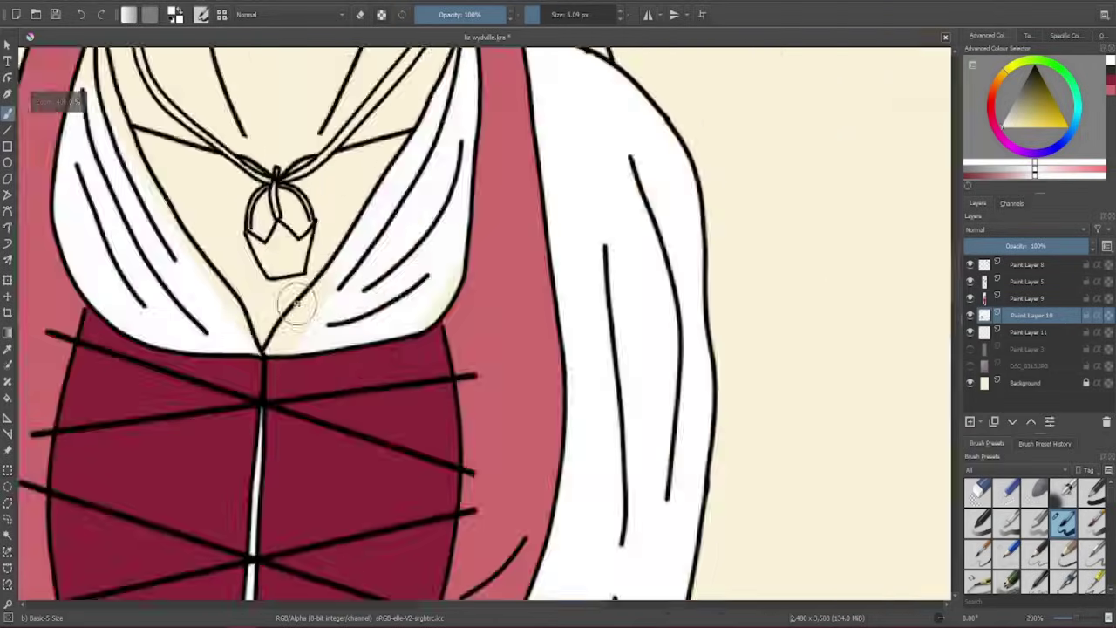
Fill the remaining gaps at the neckline's point and up its left half to the shoulder with white, using a smaller brush
scroll(605, 294, up, 2)
scroll(559, 297, up, 3)
scroll(558, 292, up, 3)
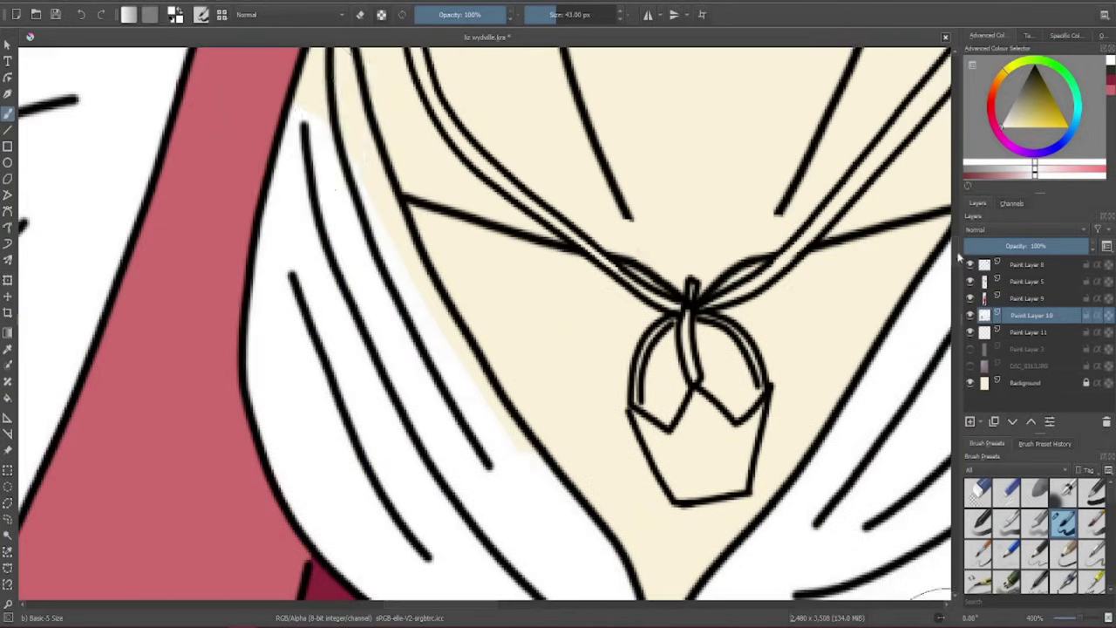
key([)
key([)
key([)
scroll(330, 283, up, 2)
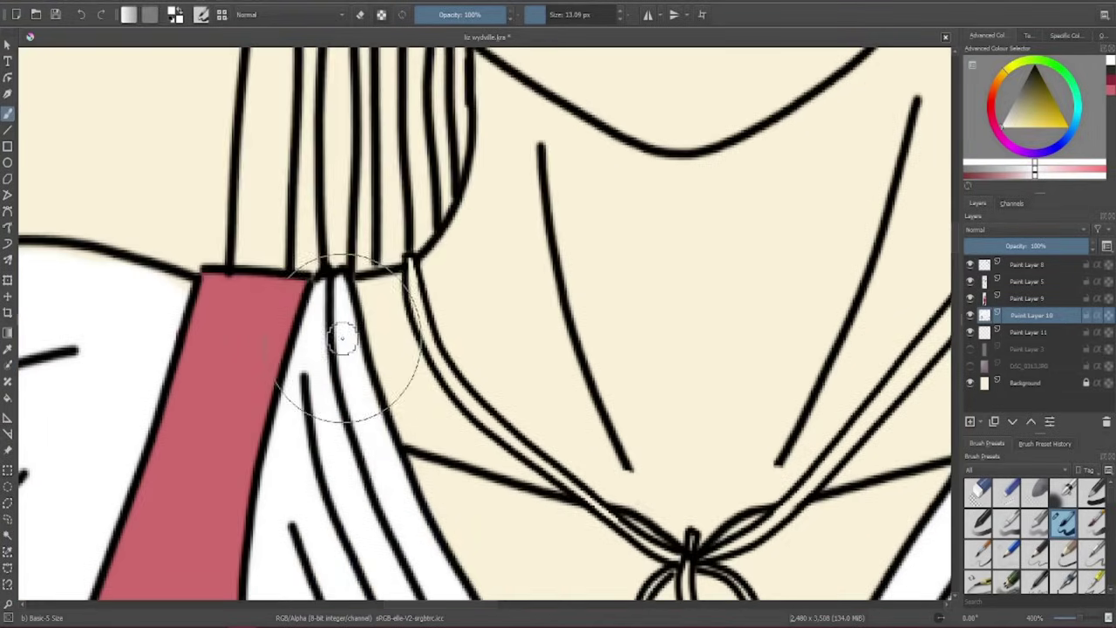
Fill the last gaps along the left sleeve's upper outer outline with white
scroll(389, 259, left, 10)
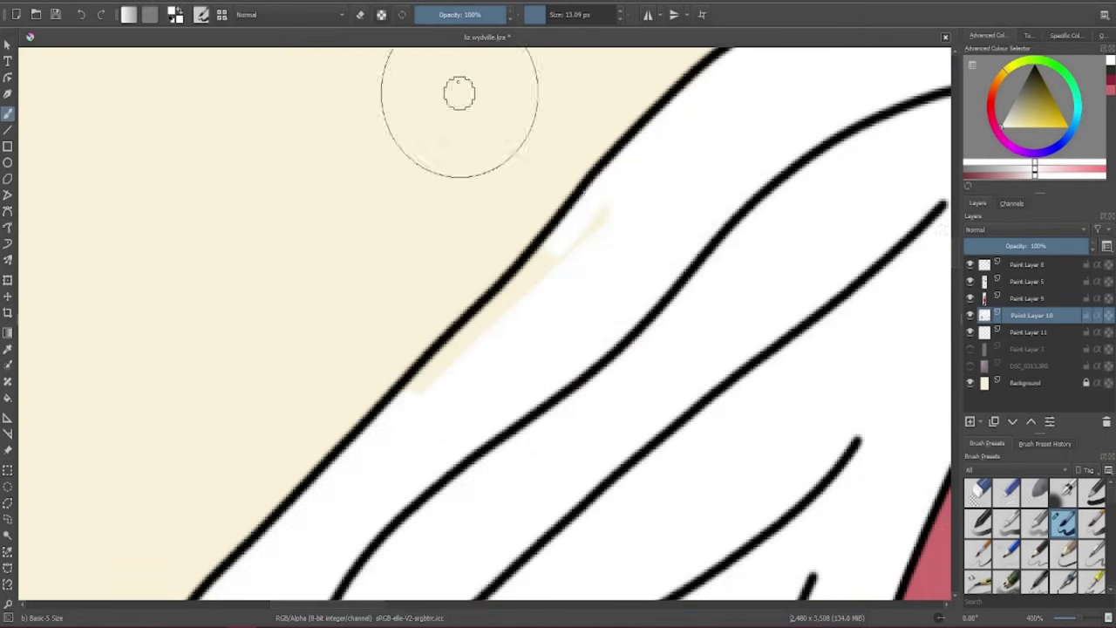
scroll(399, 437, down, 8)
scroll(237, 104, up, 4)
Select Paint Layer 11 beneath the white layer and set the painting colour to a dark brown with red 90 and green 56
key(Page_Down)
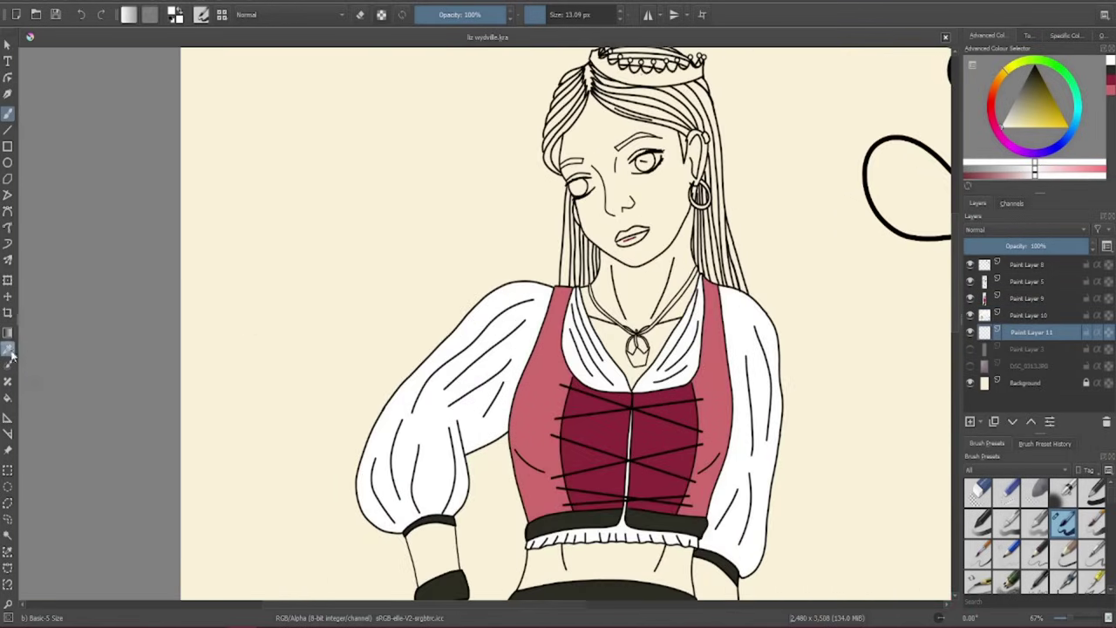
scroll(688, 224, up, 6)
scroll(697, 319, down, 6)
scroll(650, 532, up, 3)
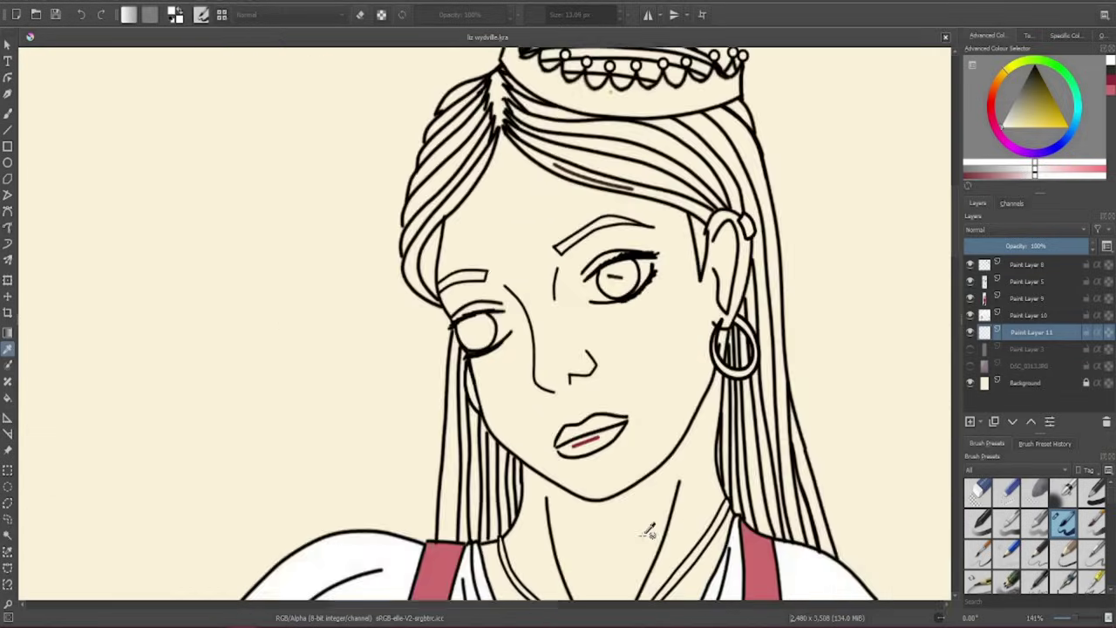
scroll(650, 532, up, 2)
click(128, 14)
double_click(524, 337)
text(90)
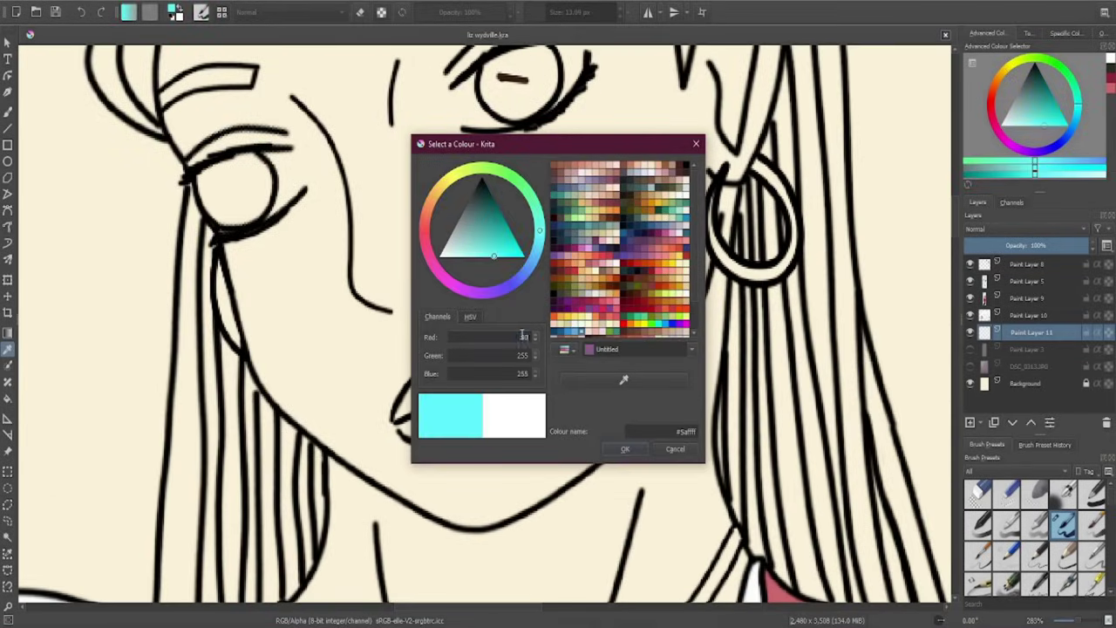
text(5640)
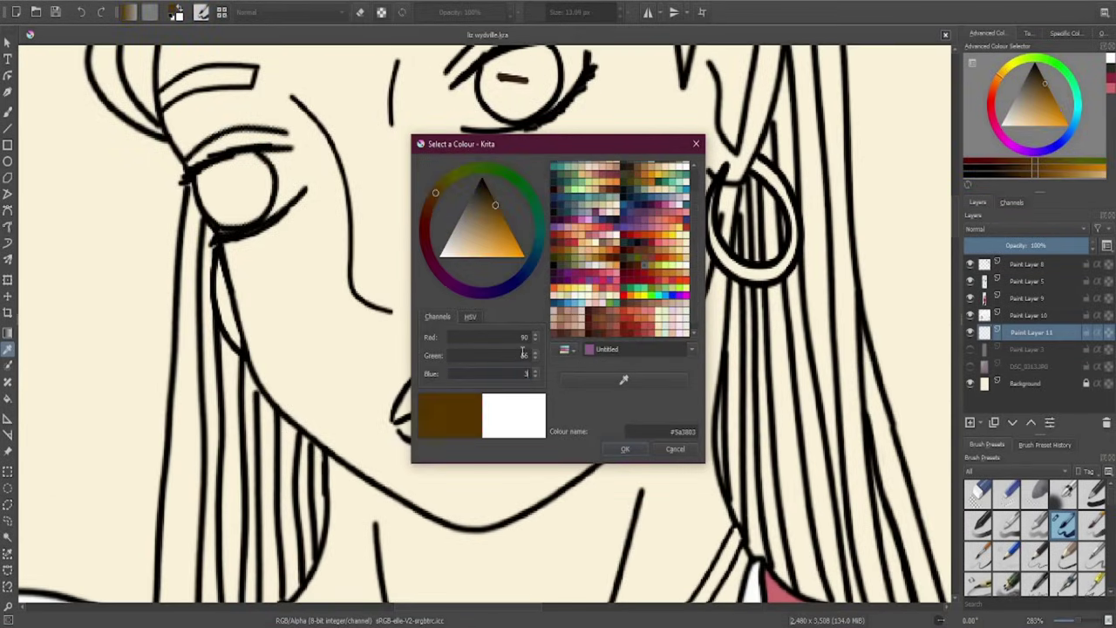
click(625, 449)
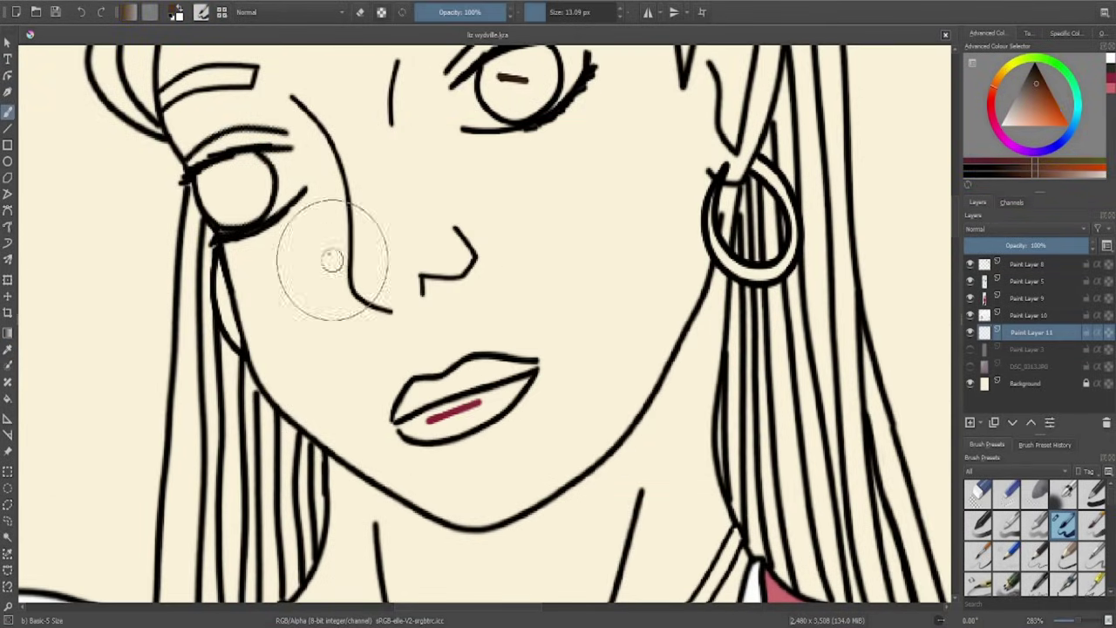
Block in the face from chin to hairline with the dark brown skin colour, using a large brush
mouse_move(332, 260)
mouse_down()
mouse_move(337, 187)
mouse_move(398, 125)
mouse_move(404, 187)
mouse_move(292, 262)
mouse_move(324, 312)
mouse_move(645, 558)
mouse_up()
scroll(398, 543, down, 2)
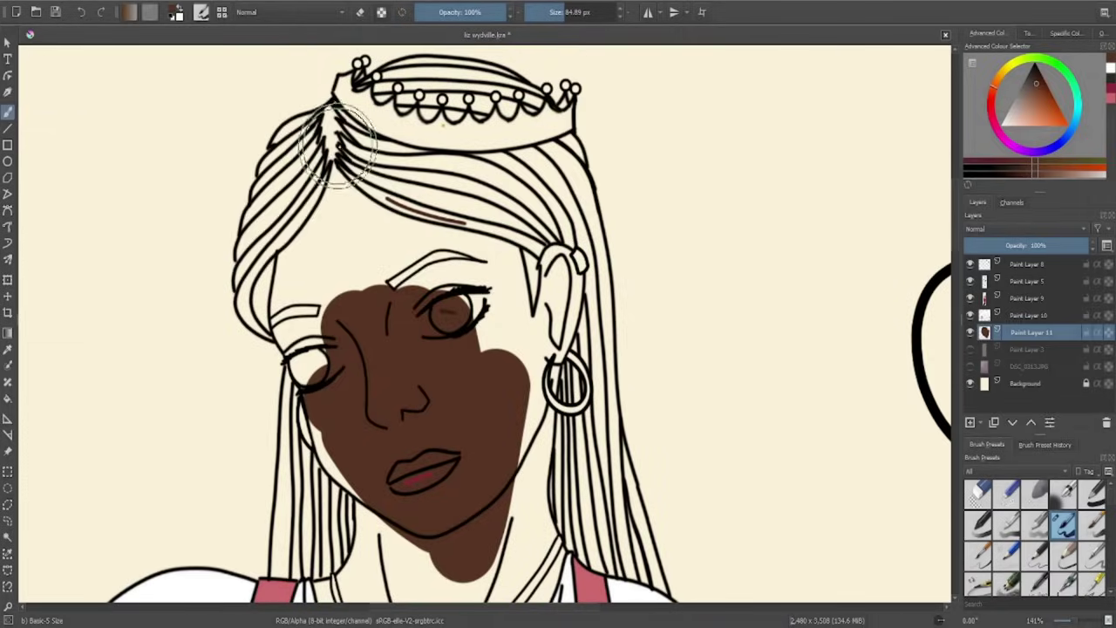
mouse_move(337, 143)
mouse_down()
mouse_move(363, 296)
mouse_move(389, 181)
mouse_move(473, 243)
mouse_move(492, 400)
mouse_move(313, 259)
mouse_move(290, 311)
mouse_move(290, 293)
mouse_move(305, 320)
mouse_up()
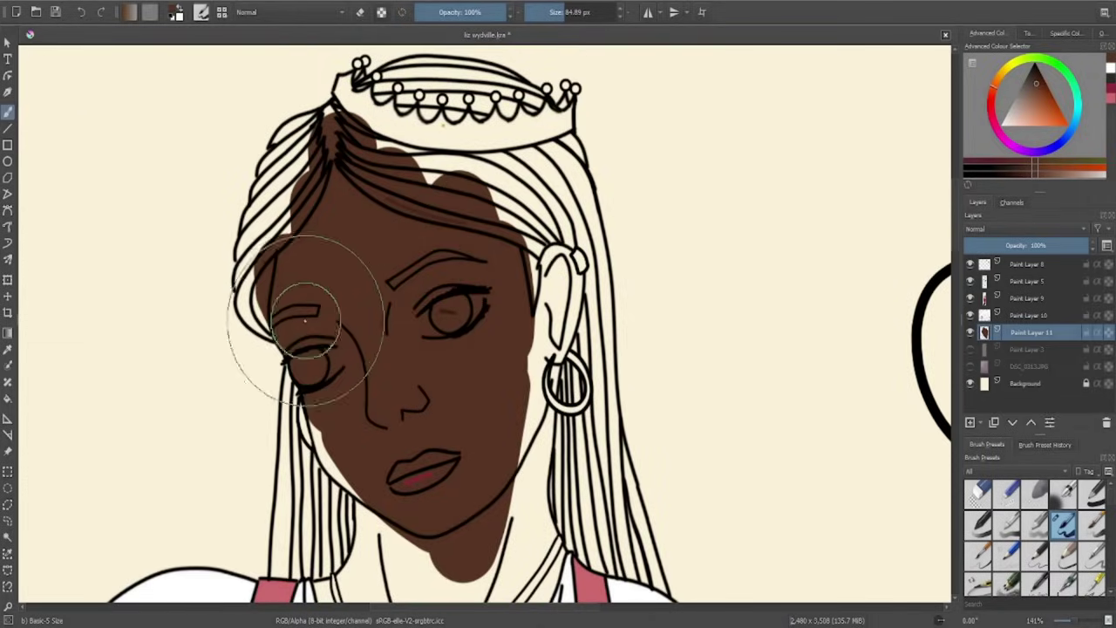
Block in the bare midriff between the blouse frill and the dark waistband with the dark brown skin colour
scroll(306, 320, down, 5)
scroll(580, 462, up, 6)
mouse_move(401, 349)
mouse_down()
mouse_move(448, 311)
mouse_move(548, 299)
mouse_move(741, 449)
mouse_move(780, 282)
mouse_up()
mouse_move(35, 250)
mouse_down()
mouse_move(323, 263)
mouse_move(375, 410)
mouse_up()
scroll(706, 419, down, 5)
scroll(189, 279, up, 8)
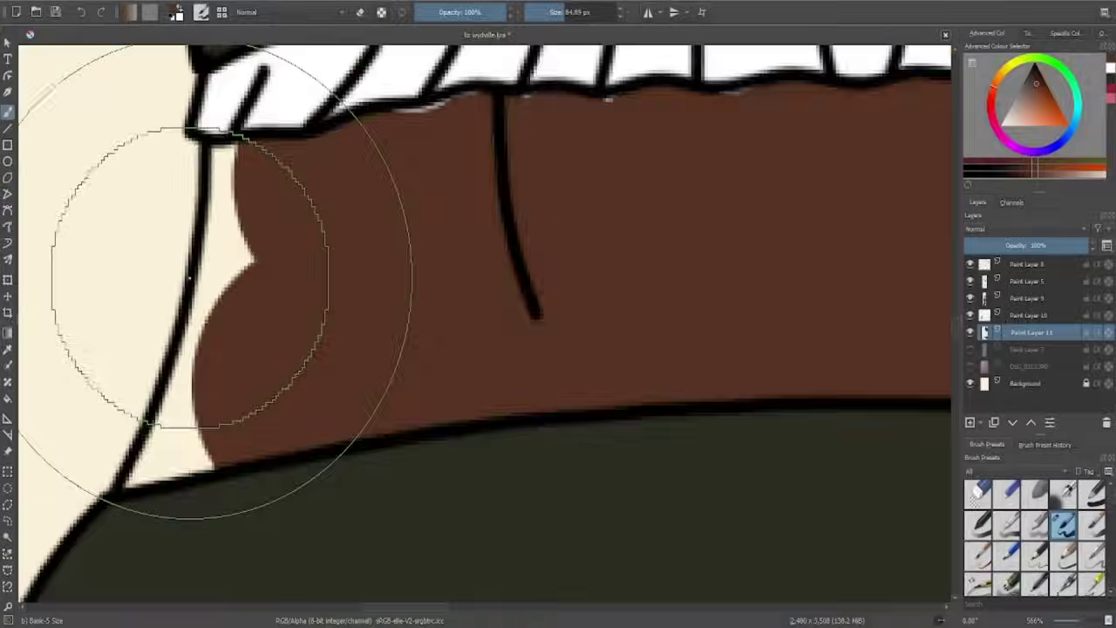